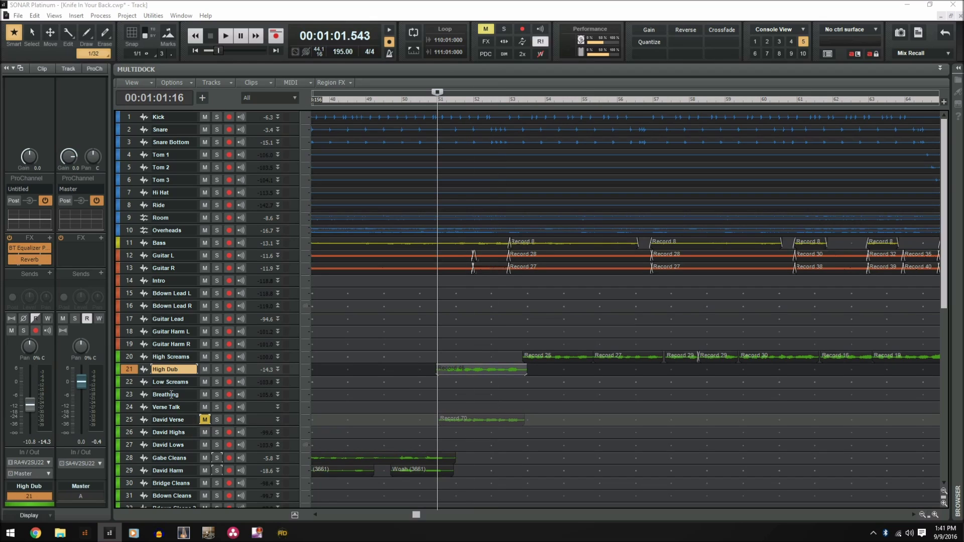
- Compare the effects racks of the High Screams and High Dub tracks, and play back the High Dub section
{"action": "left_click", "coordinate": [129, 357]}
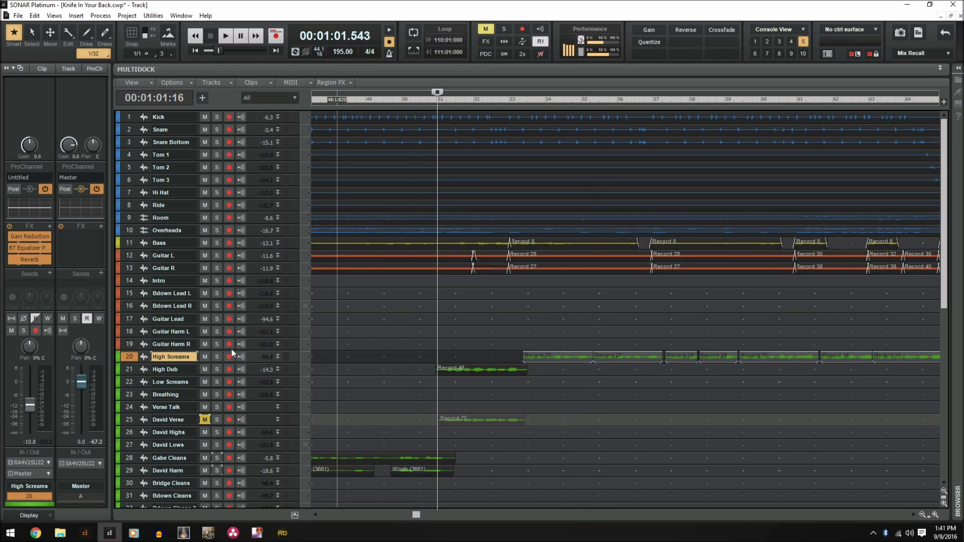
{"action": "left_click", "coordinate": [130, 370]}
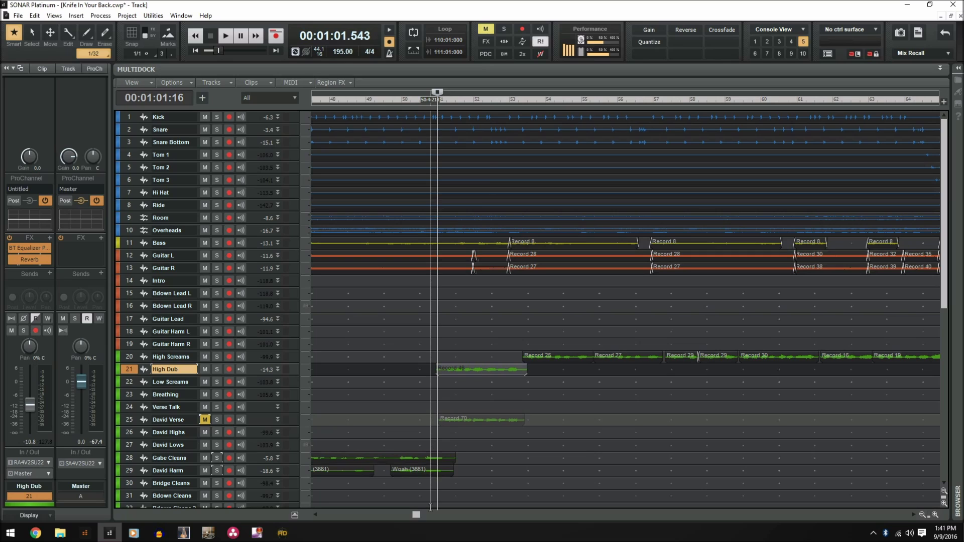
{"action": "key", "text": "space"}
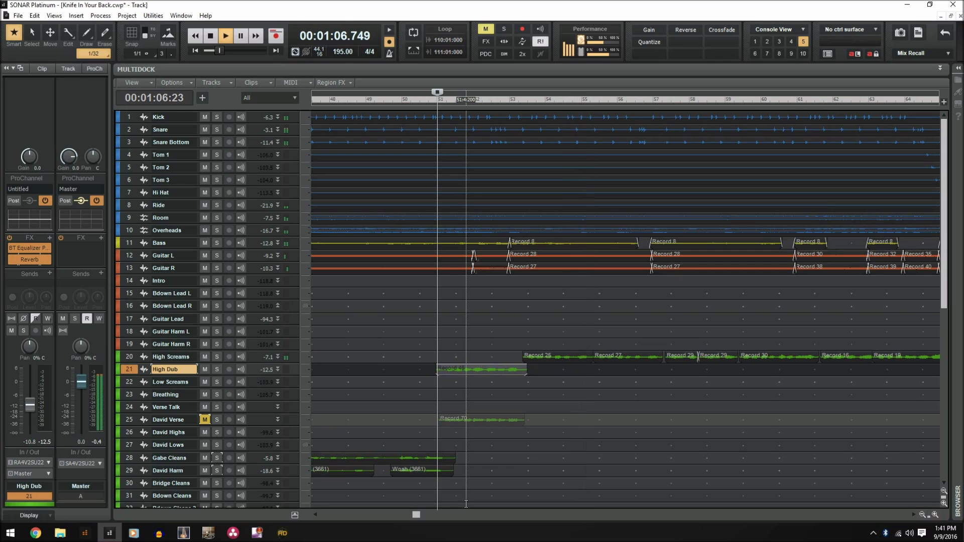
{"action": "key", "text": "space"}
- Copy the Gain Reduction effect from the High Screams track to the High Dub track, placing it first in the rack
{"action": "left_click", "coordinate": [130, 360]}
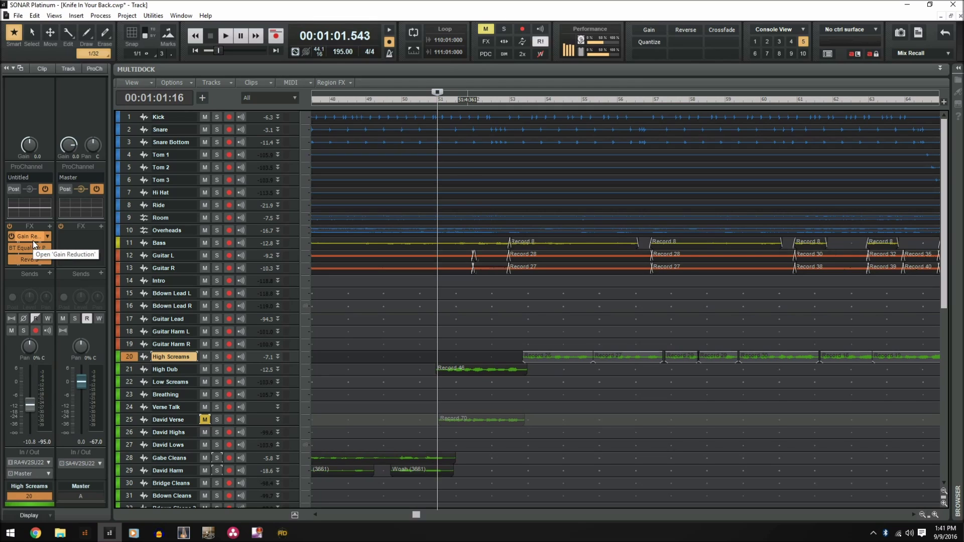
{"action": "left_click_drag", "start_coordinate": [29, 237], "coordinate": [131, 367]}
{"action": "left_click", "coordinate": [129, 368]}
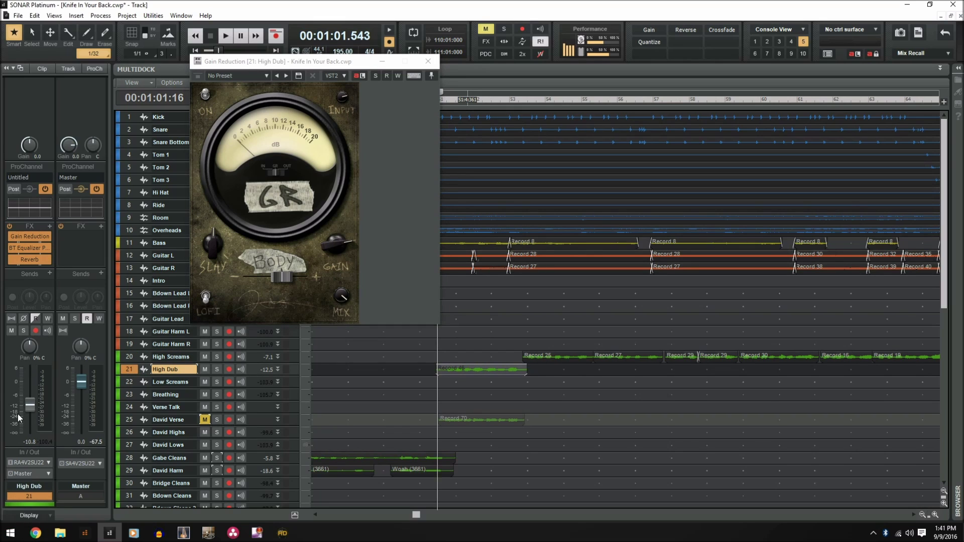
- Compare the Gain Reduction effect on the High Screams and High Dub tracks, close it, and play back the High Dub section
{"action": "left_click", "coordinate": [128, 357]}
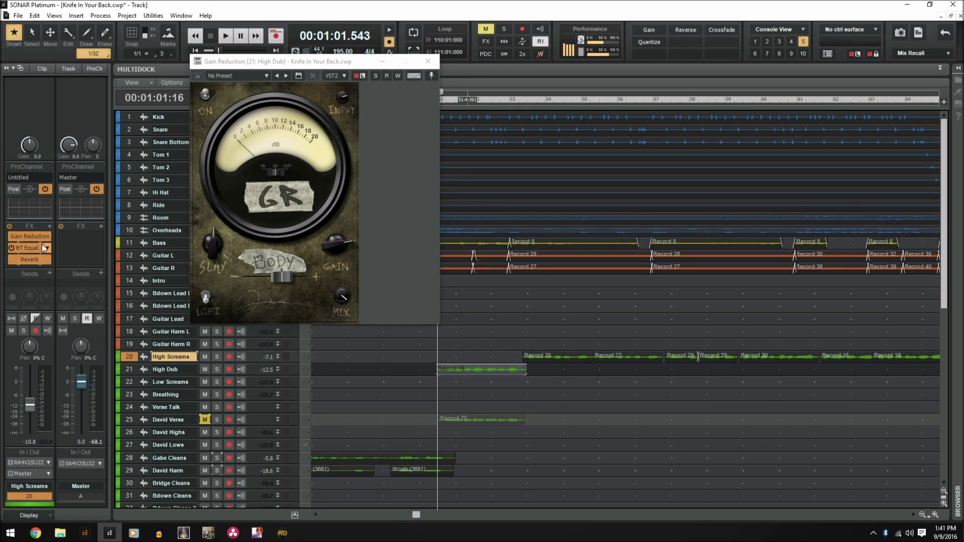
{"action": "left_click", "coordinate": [130, 369]}
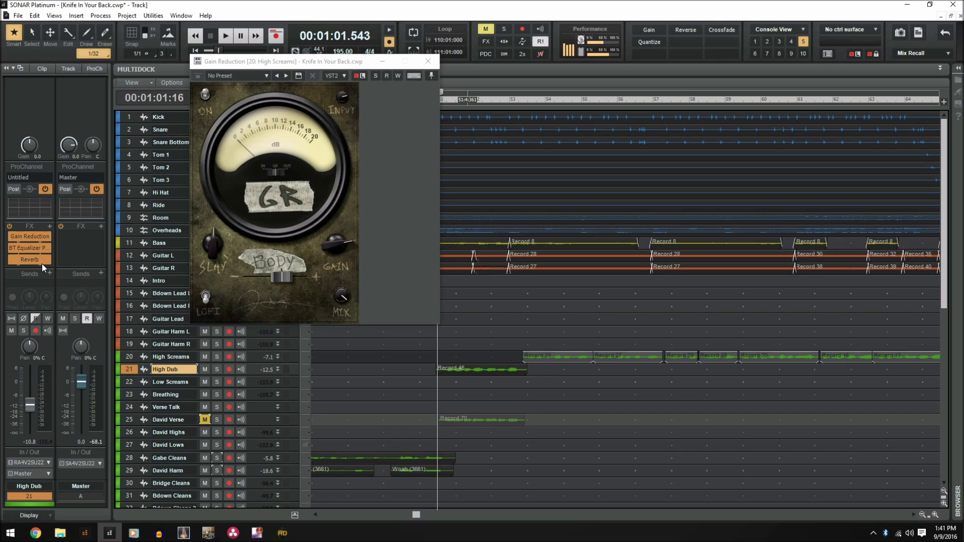
{"action": "double_click", "coordinate": [16, 240]}
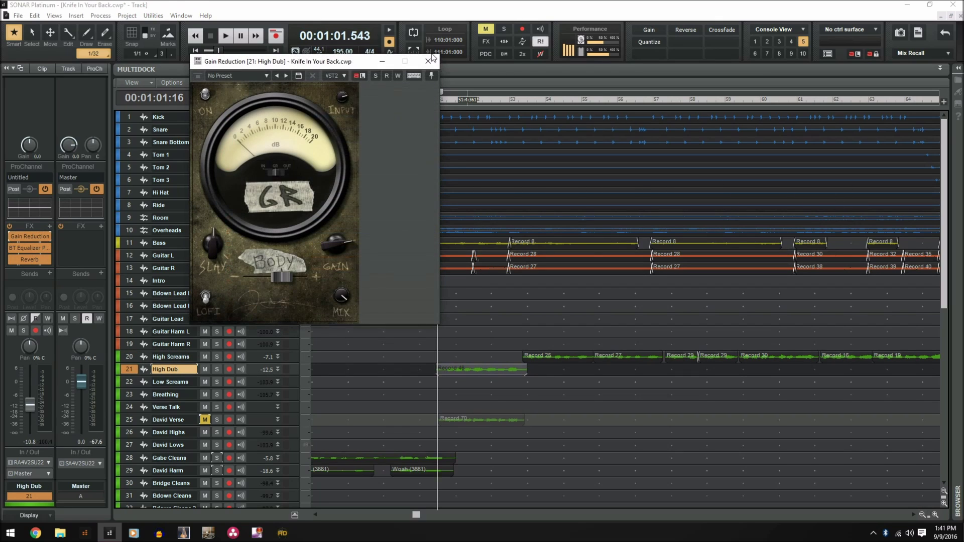
{"action": "left_click", "coordinate": [424, 61]}
{"action": "key", "text": "space"}
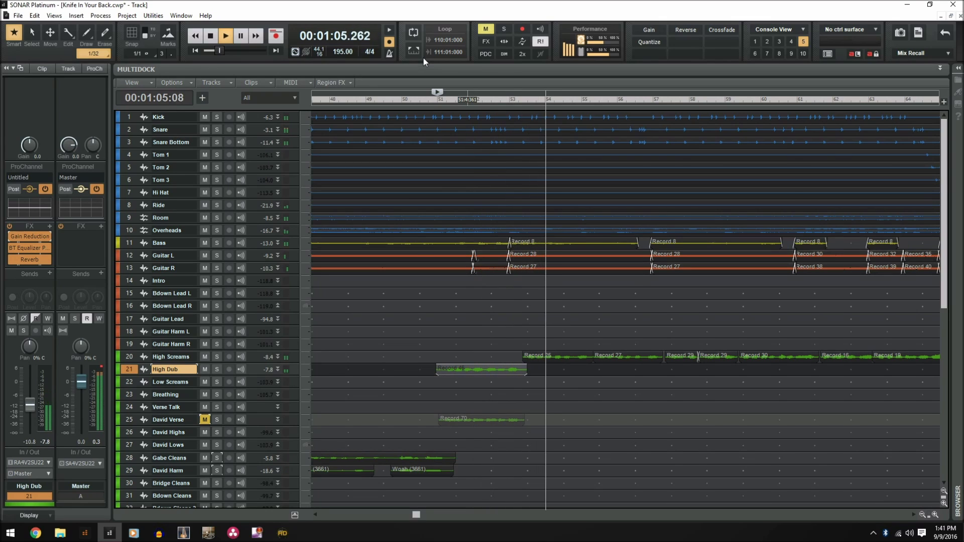
{"action": "key", "text": "space"}
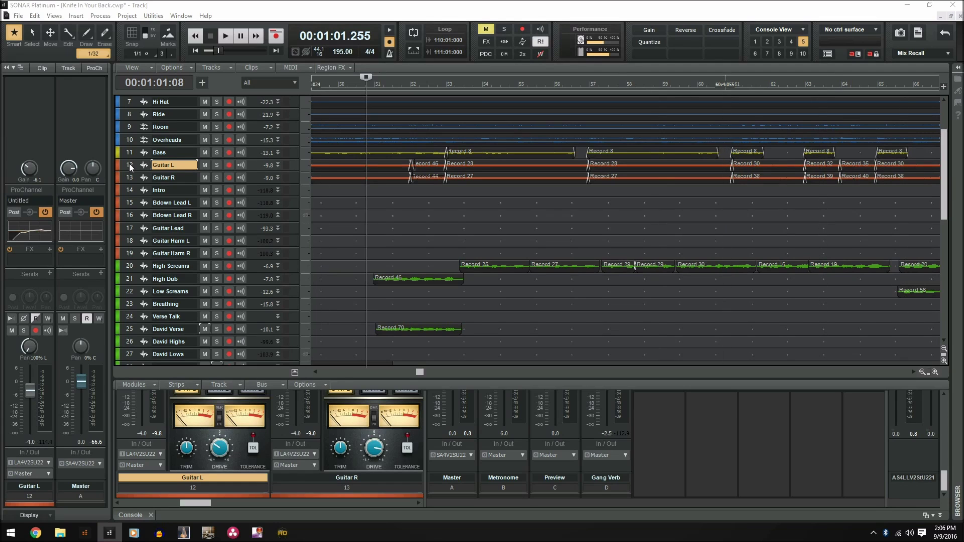
- In a maximized console, adjust volume, mute, solo and the EQ high-pass frequency for the jointly selected Guitar L and Guitar R tracks
{"action": "left_click_drag", "start_coordinate": [128, 167], "coordinate": [128, 181]}
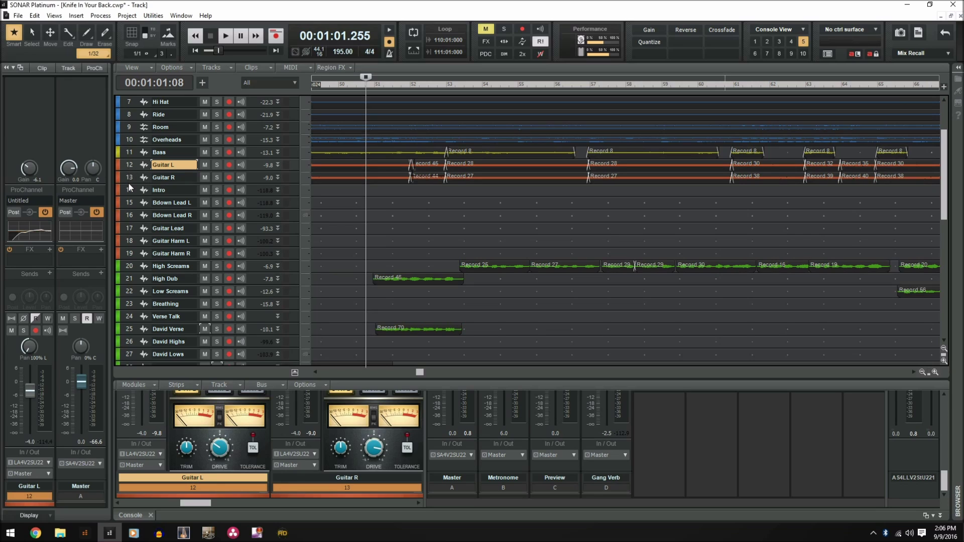
{"action": "double_click", "coordinate": [130, 515]}
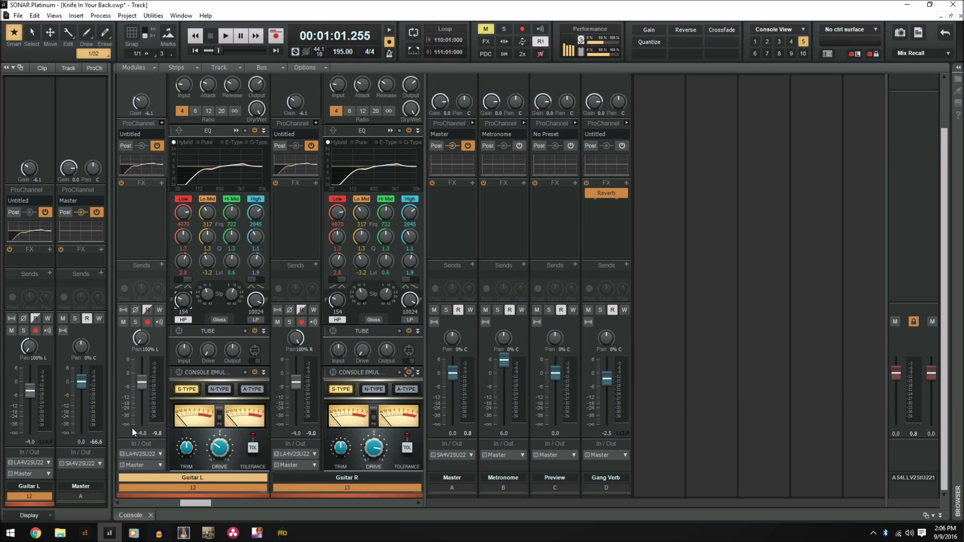
{"action": "mouse_move", "coordinate": [143, 378]}
{"action": "left_mouse_down"}
{"action": "mouse_move", "coordinate": [142, 407]}
{"action": "mouse_move", "coordinate": [142, 377]}
{"action": "left_mouse_up"}
{"action": "left_click", "coordinate": [124, 324]}
{"action": "left_click", "coordinate": [126, 322]}
{"action": "left_click", "coordinate": [135, 323]}
{"action": "left_click", "coordinate": [136, 325]}
{"action": "mouse_move", "coordinate": [184, 302]}
{"action": "left_mouse_down"}
{"action": "mouse_move", "coordinate": [184, 321]}
{"action": "mouse_move", "coordinate": [184, 294]}
{"action": "left_mouse_up"}
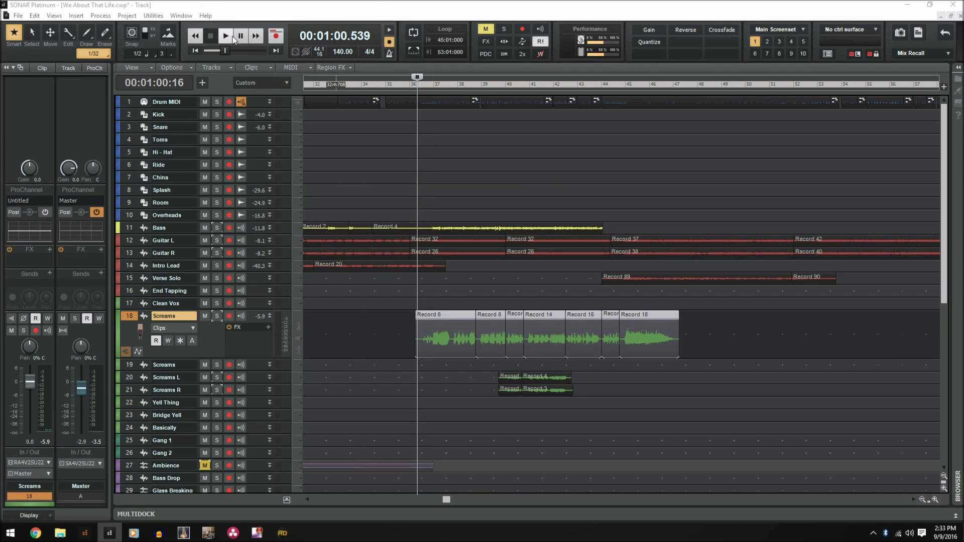
- Audition the unprocessed Screams track 18 and load the Lead Vocal Male 1 FX chain preset from the Vocals folder onto it
{"action": "key", "text": "space"}
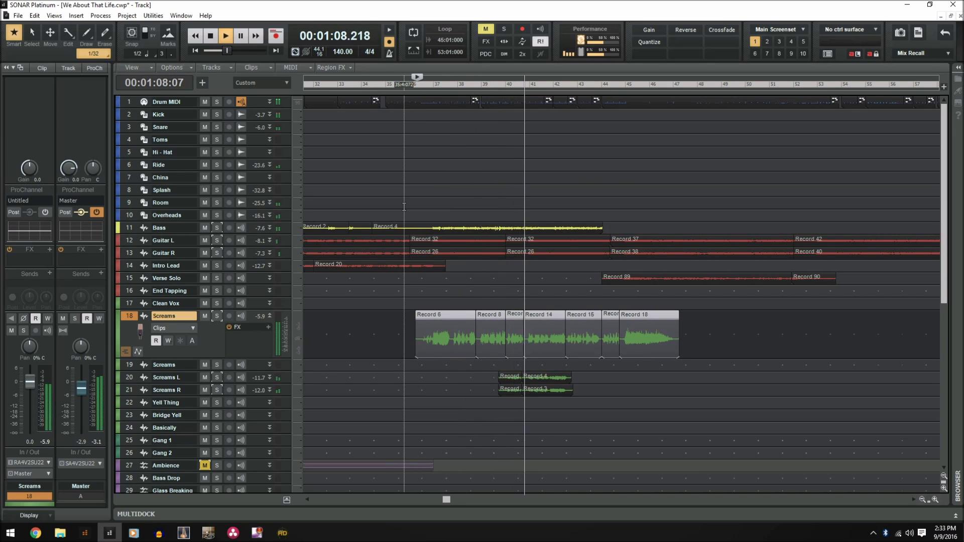
{"action": "key", "text": "space"}
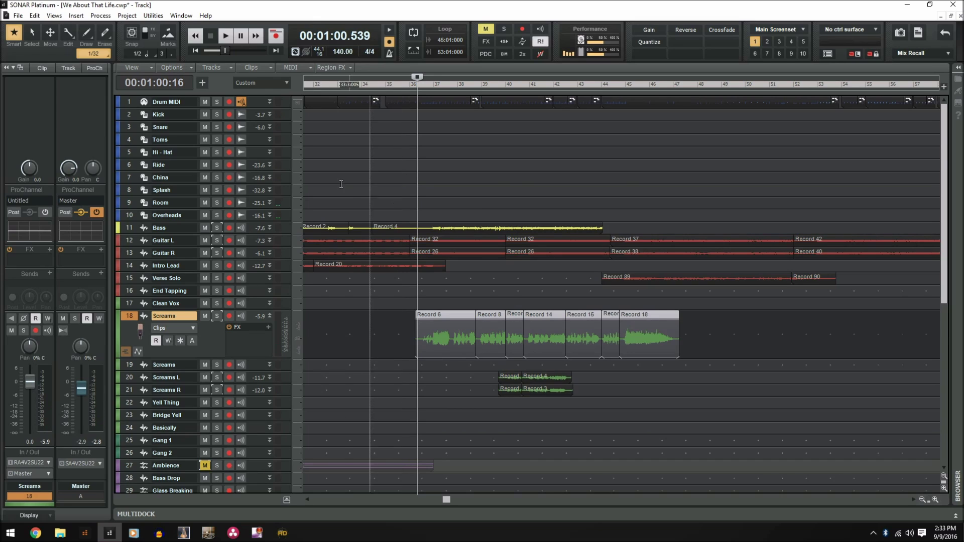
{"action": "left_click", "coordinate": [51, 249]}
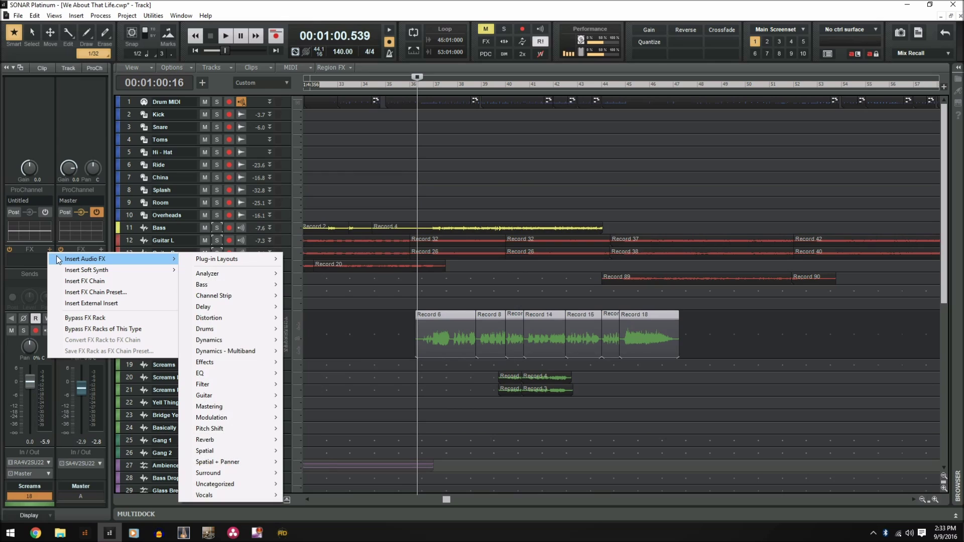
{"action": "left_click", "coordinate": [76, 294]}
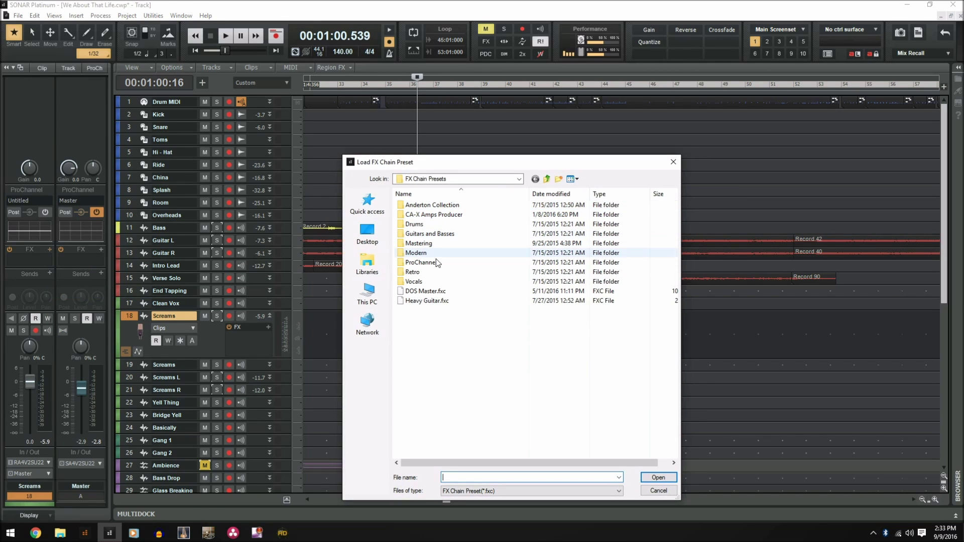
{"action": "double_click", "coordinate": [438, 283]}
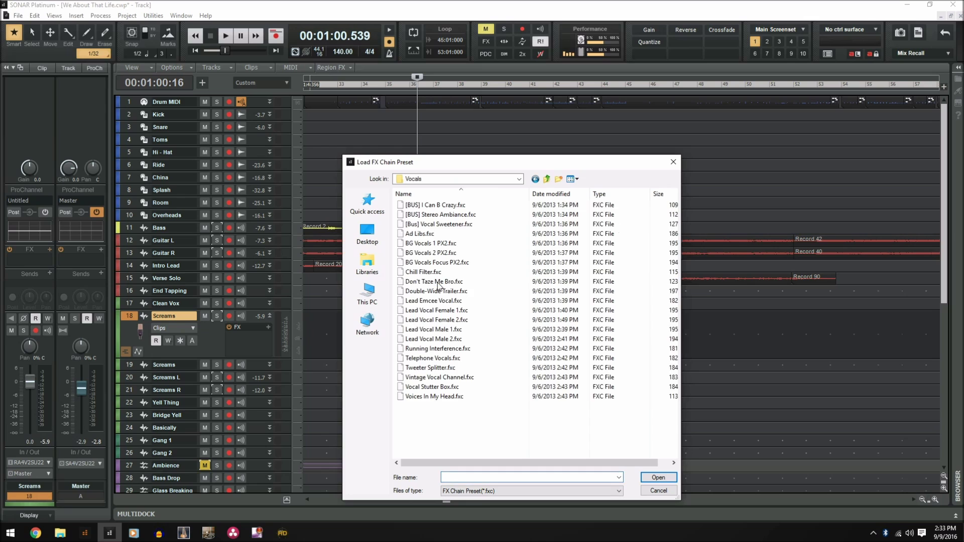
{"action": "double_click", "coordinate": [442, 330]}
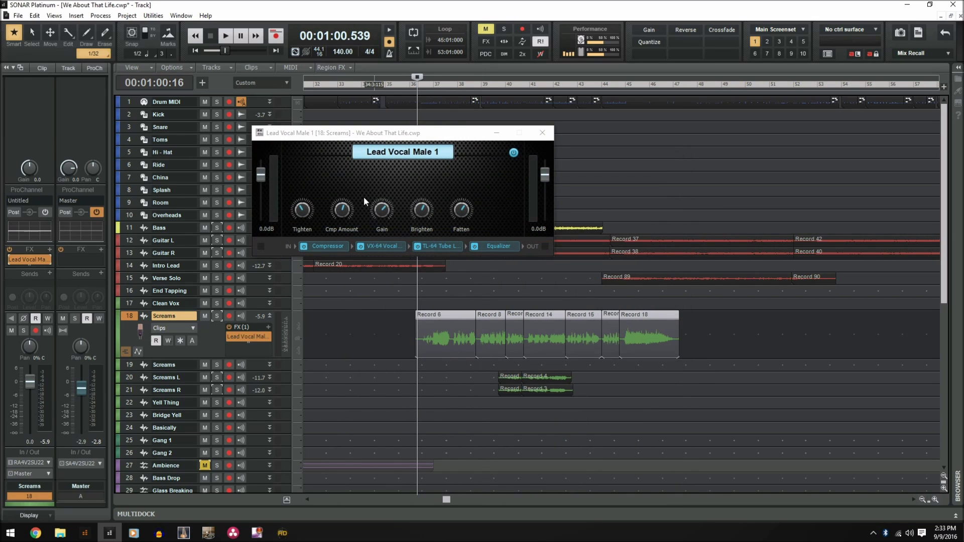
- Inspect the Compressor, VX-64 Vocal Strip, TL-64 Tube Leveler and Equalizer inside the Lead Vocal Male 1 chain, closing each plug-in
{"action": "mouse_move", "coordinate": [472, 213]}
{"action": "mouse_move", "coordinate": [309, 210]}
{"action": "double_click", "coordinate": [336, 246]}
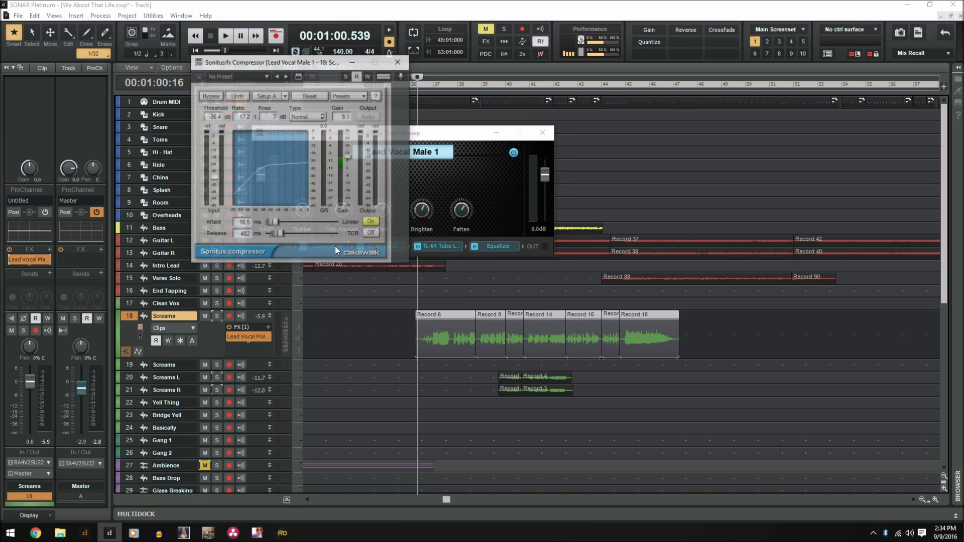
{"action": "left_click", "coordinate": [399, 61]}
{"action": "double_click", "coordinate": [382, 245]}
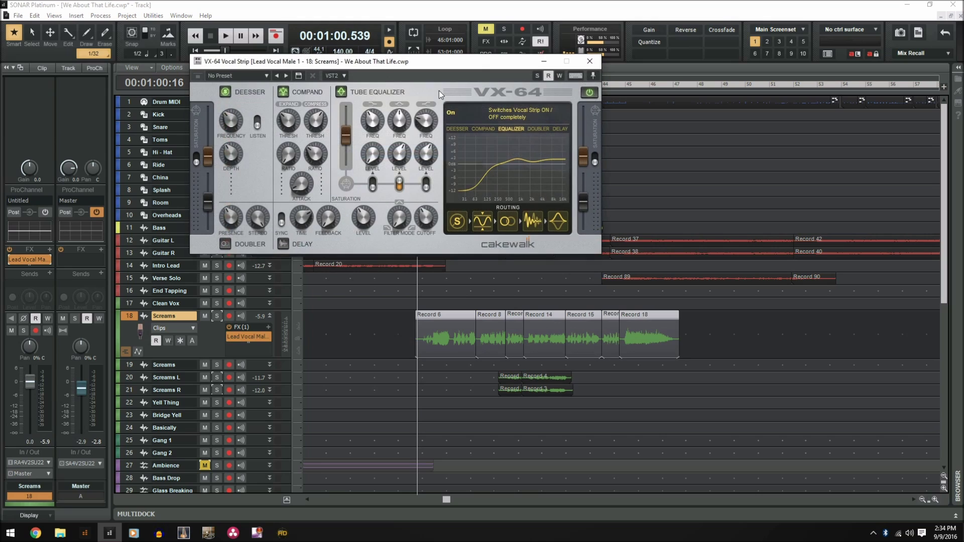
{"action": "left_click", "coordinate": [596, 55]}
{"action": "double_click", "coordinate": [438, 246]}
{"action": "left_click", "coordinate": [576, 59]}
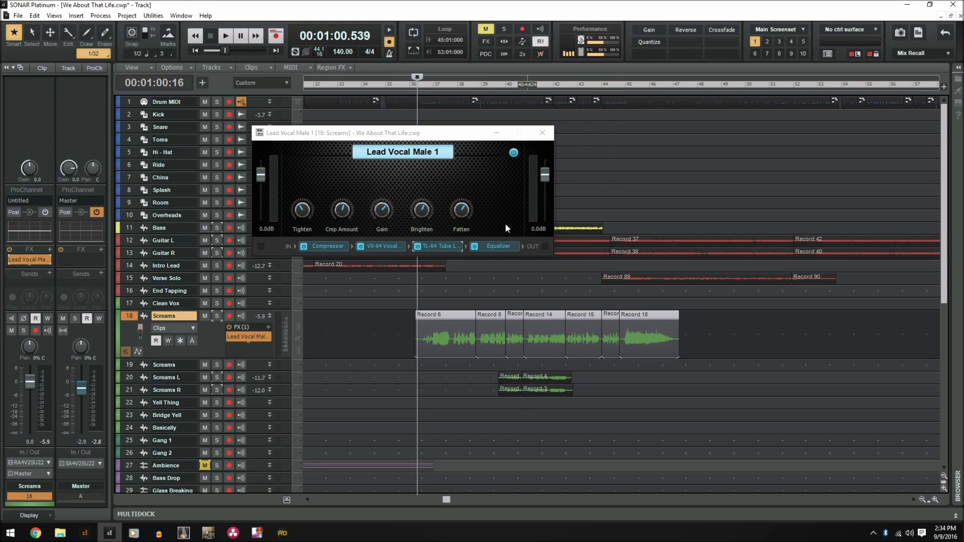
{"action": "double_click", "coordinate": [506, 243]}
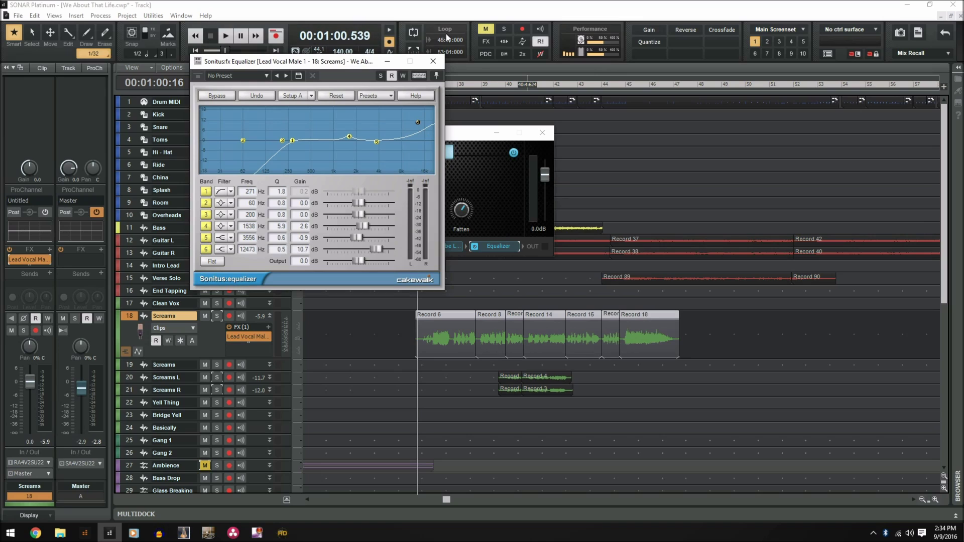
{"action": "left_click", "coordinate": [432, 61]}
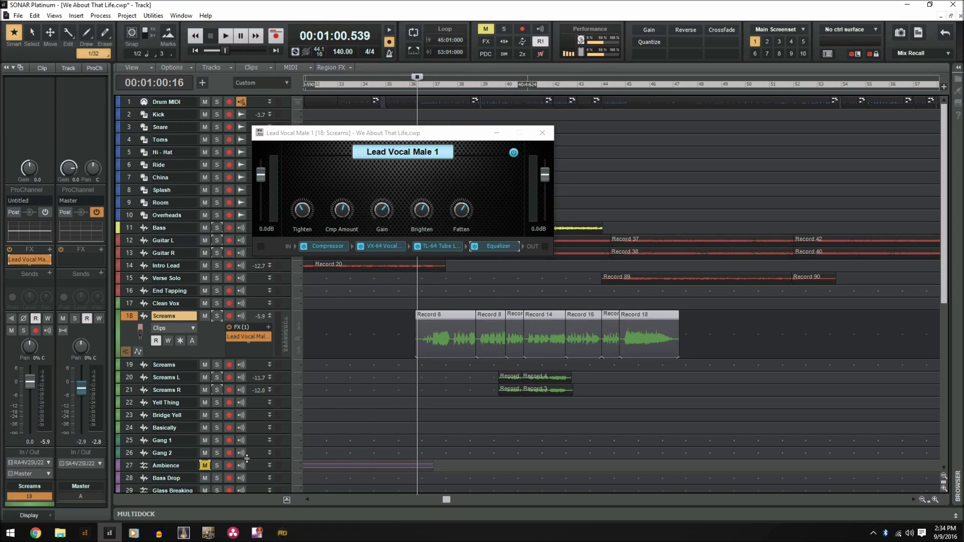
- During playback, set the Lead Vocal Male 1 chain's Tighten to 55% and Fatten to 74%, and raise Cmp Amount and Brighten
{"action": "left_click", "coordinate": [224, 34]}
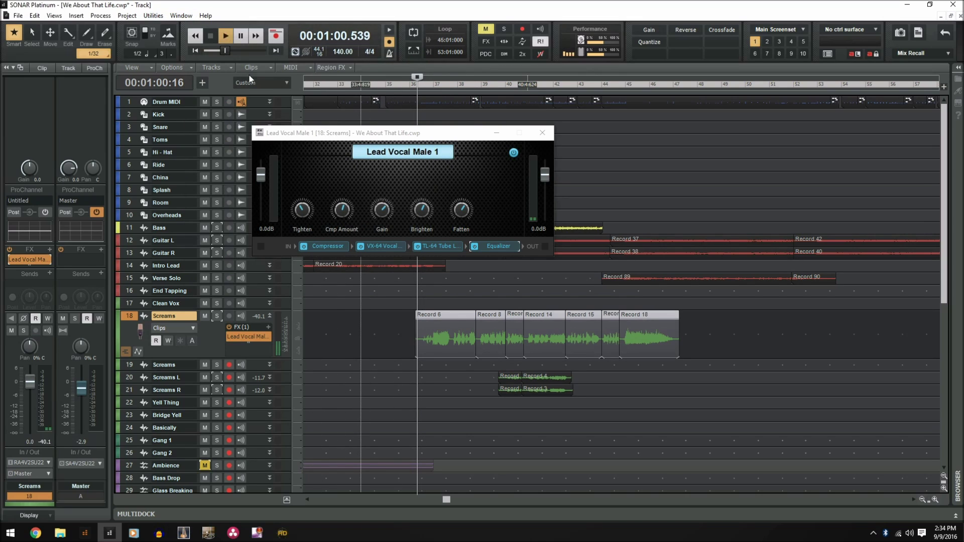
{"action": "mouse_move", "coordinate": [302, 210]}
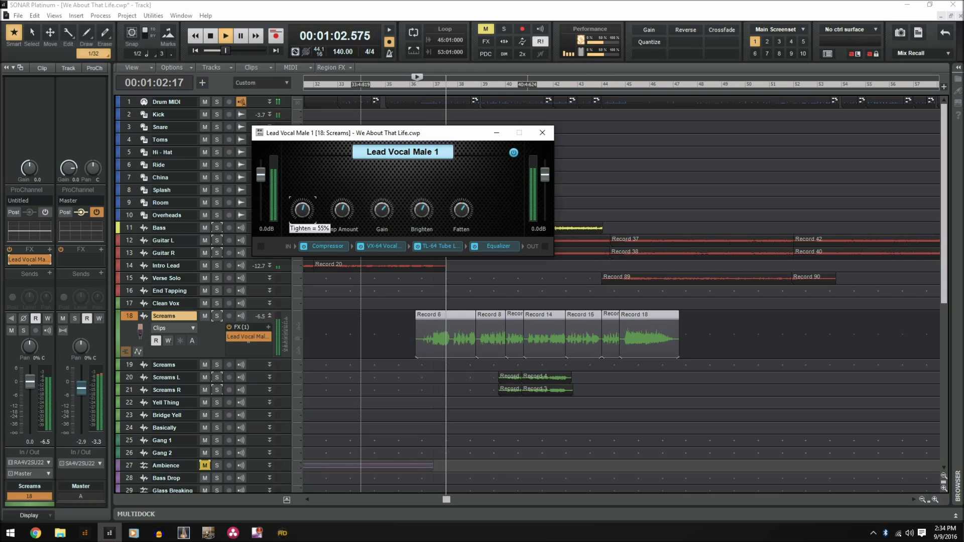
{"action": "left_click_drag", "start_coordinate": [347, 217], "coordinate": [431, 233]}
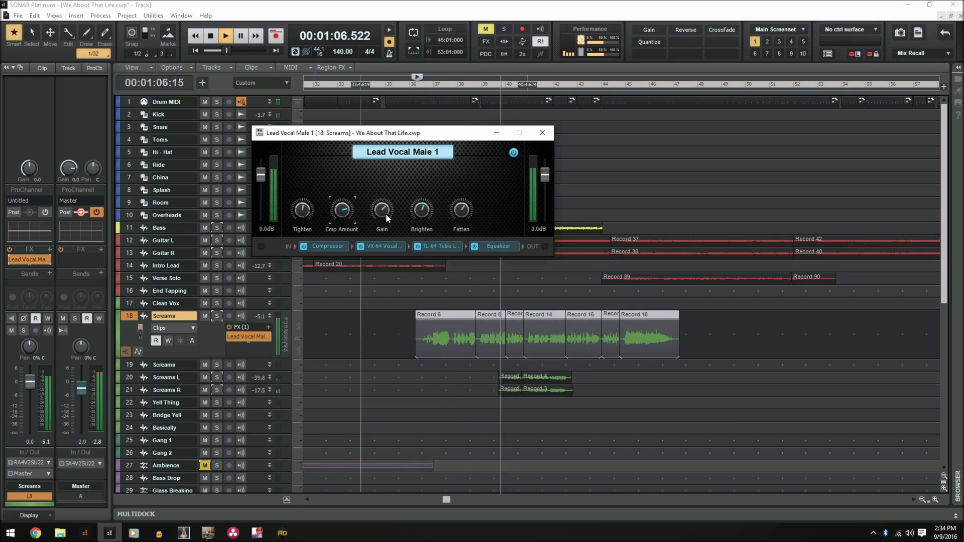
{"action": "left_click", "coordinate": [421, 211]}
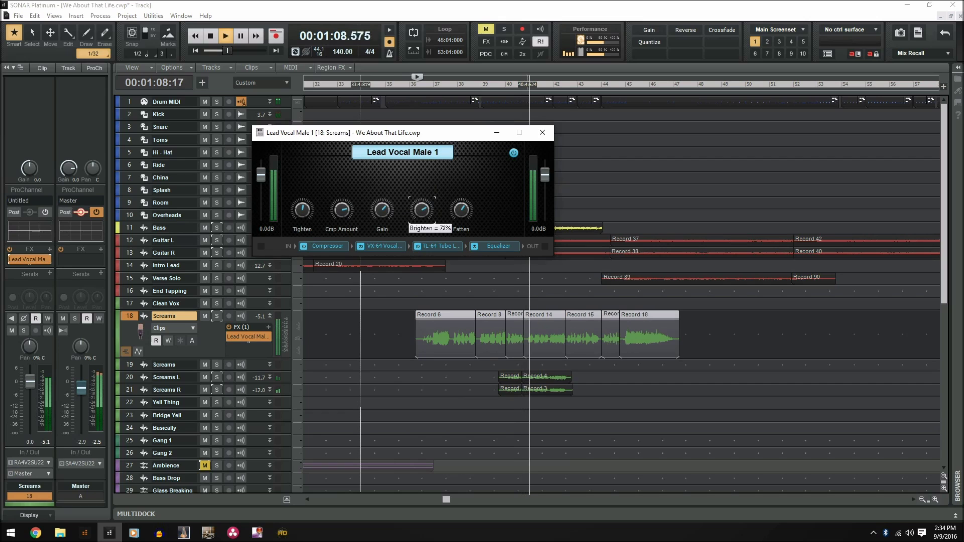
{"action": "left_click", "coordinate": [461, 210]}
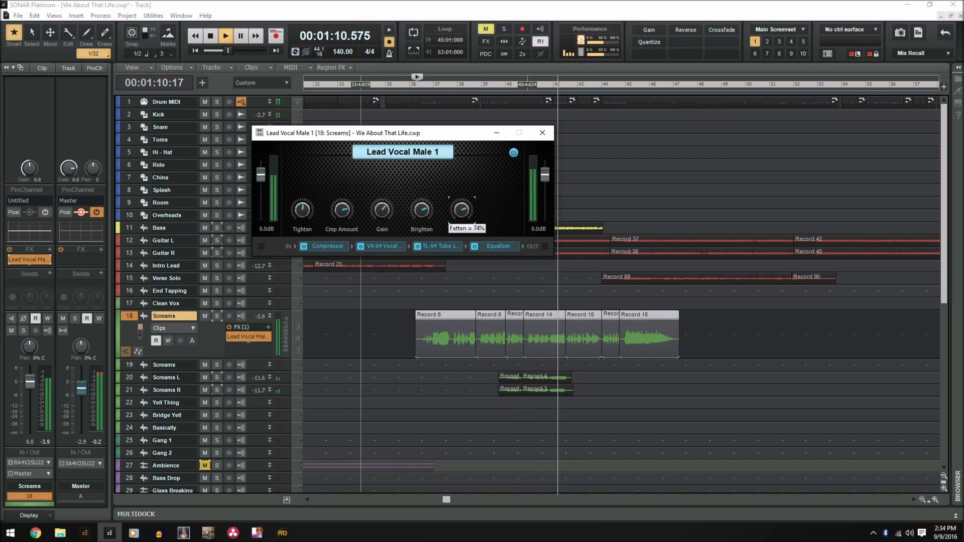
{"action": "left_click", "coordinate": [421, 210]}
{"action": "left_click_drag", "start_coordinate": [421, 210], "coordinate": [424, 219]}
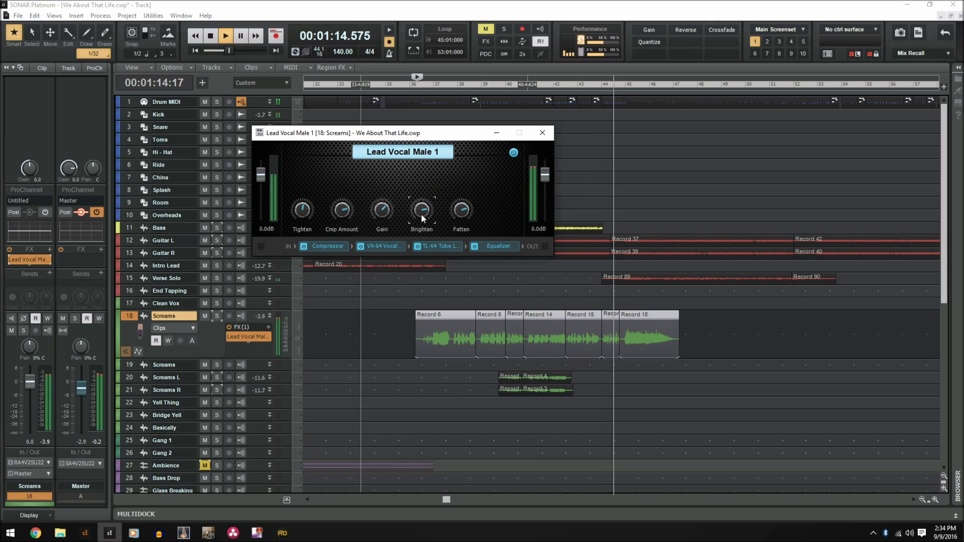
{"action": "left_click", "coordinate": [210, 36]}
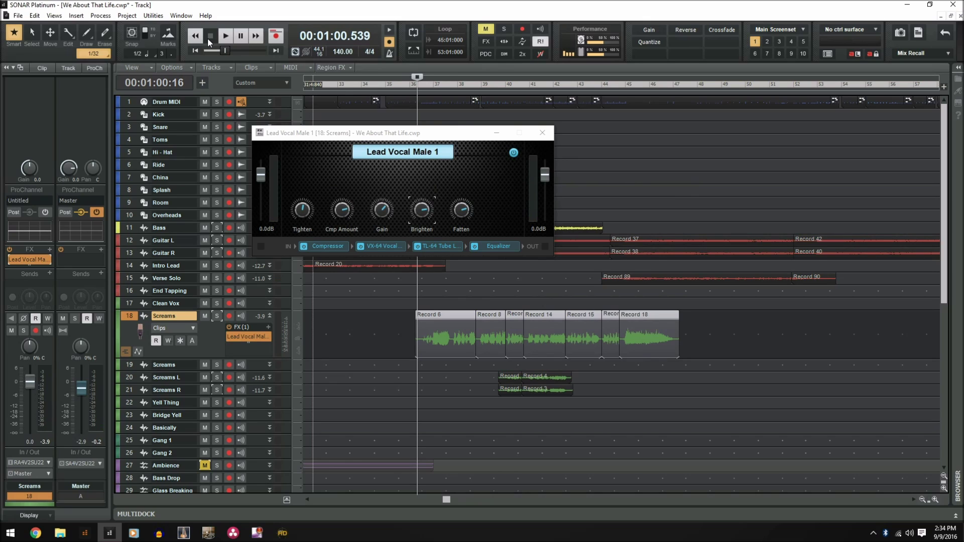
{"action": "left_click", "coordinate": [326, 133]}
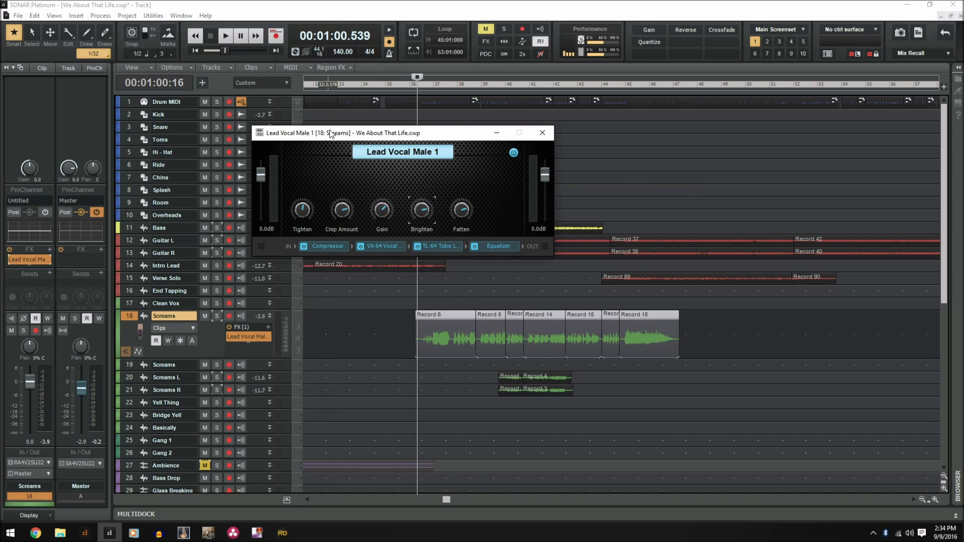
{"action": "right_click", "coordinate": [48, 248]}
{"action": "left_click", "coordinate": [84, 281]}
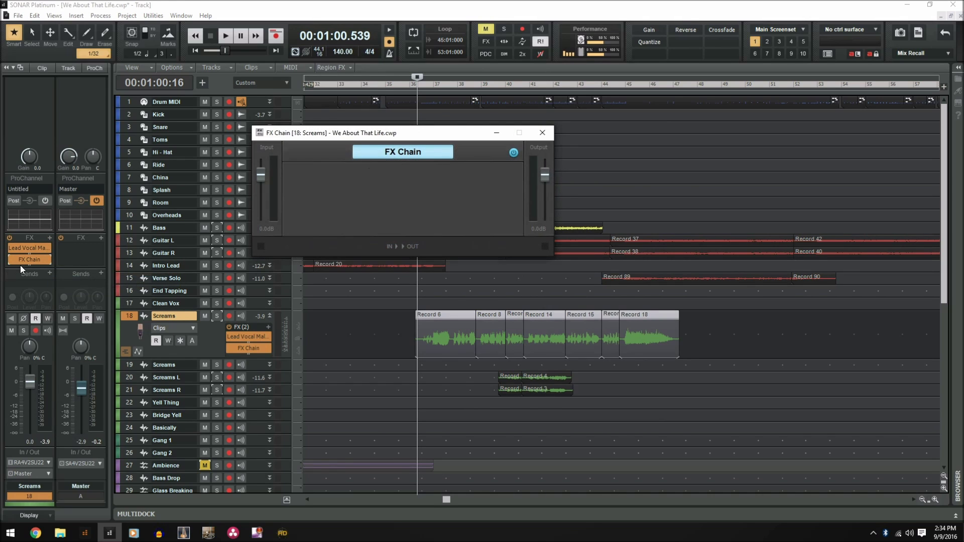
{"action": "key", "text": "ctrl+z"}
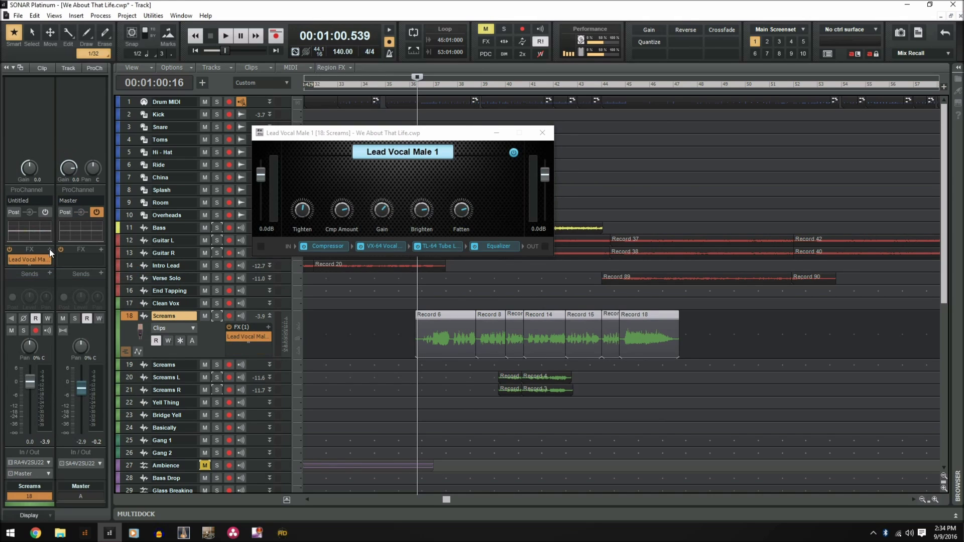
- Add the Voices In My Head FX chain preset from the Vocals folder to the Screams track 18
{"action": "right_click", "coordinate": [49, 250]}
{"action": "left_click", "coordinate": [97, 292]}
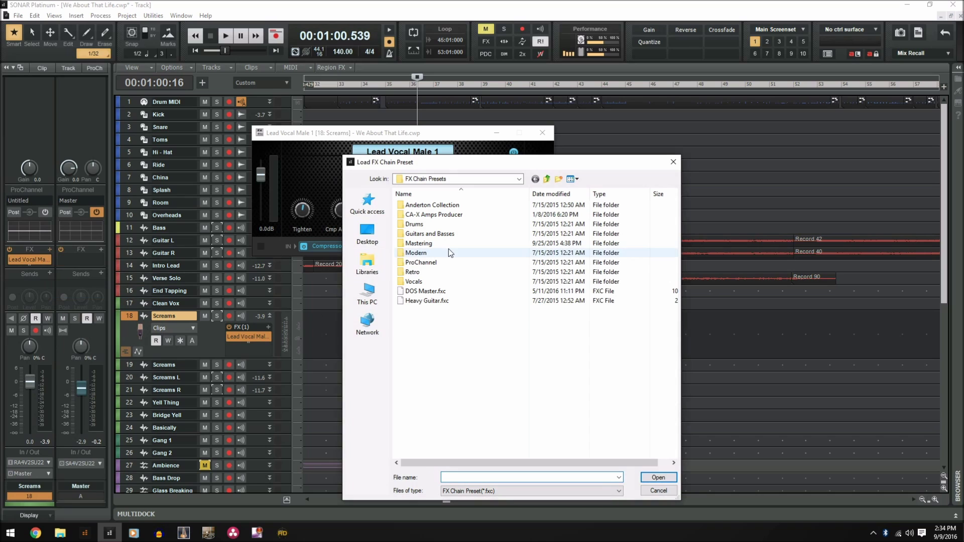
{"action": "double_click", "coordinate": [447, 283]}
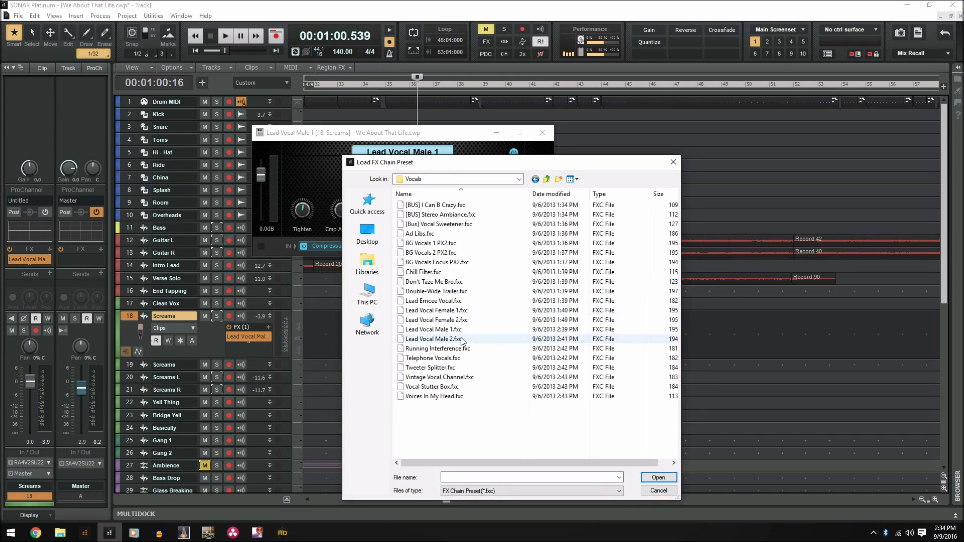
{"action": "double_click", "coordinate": [457, 398]}
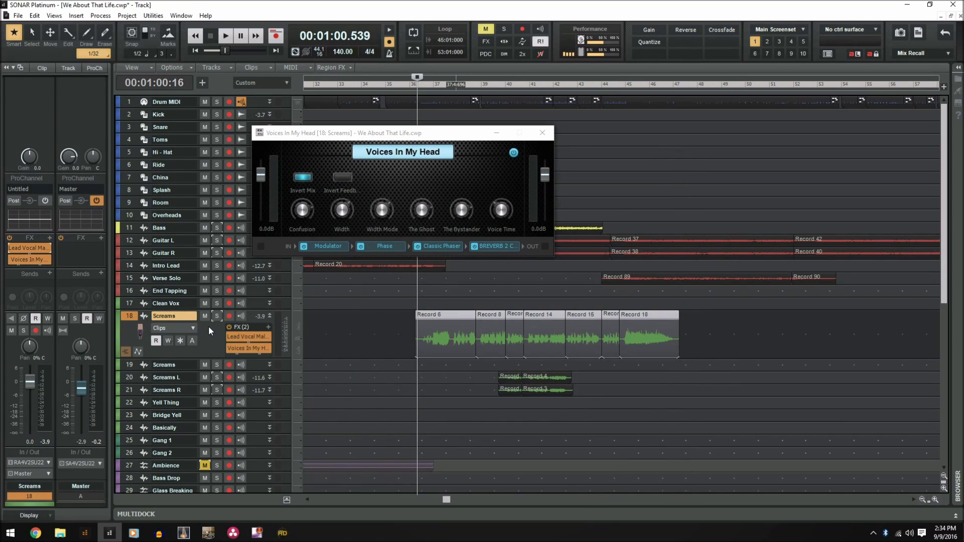
- Play the Screams track soloed with the Voices In My Head chain, and delete that chain from its FX bin
{"action": "key", "text": "space"}
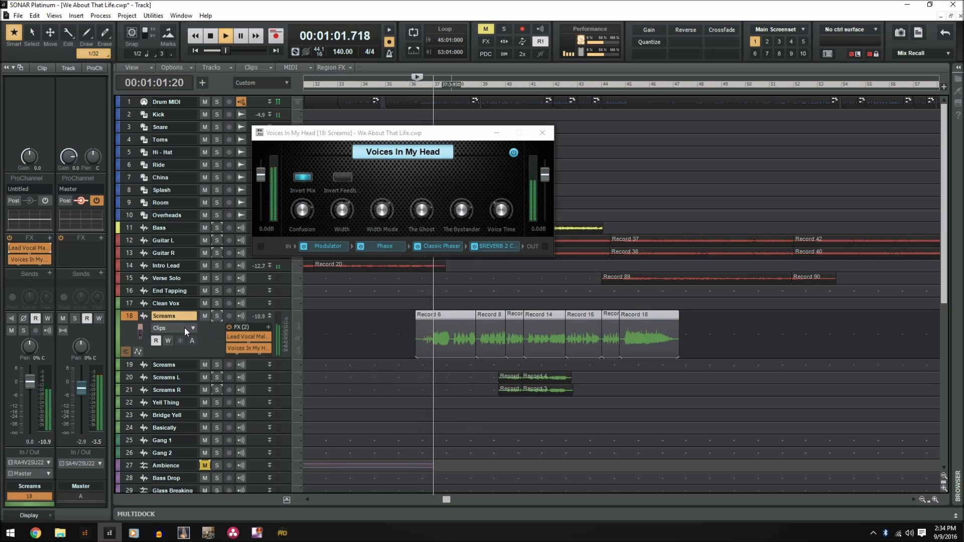
{"action": "left_click", "coordinate": [218, 316]}
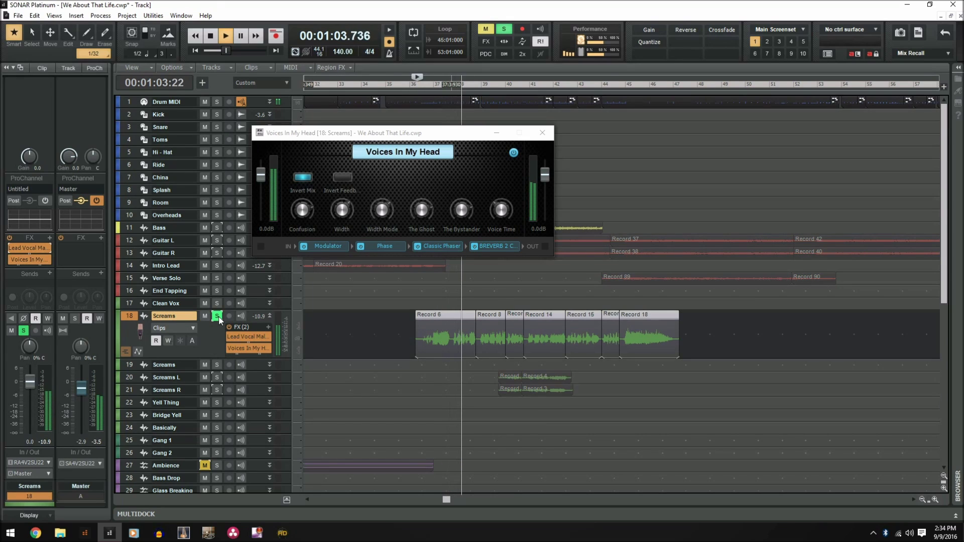
{"action": "left_click", "coordinate": [422, 210]}
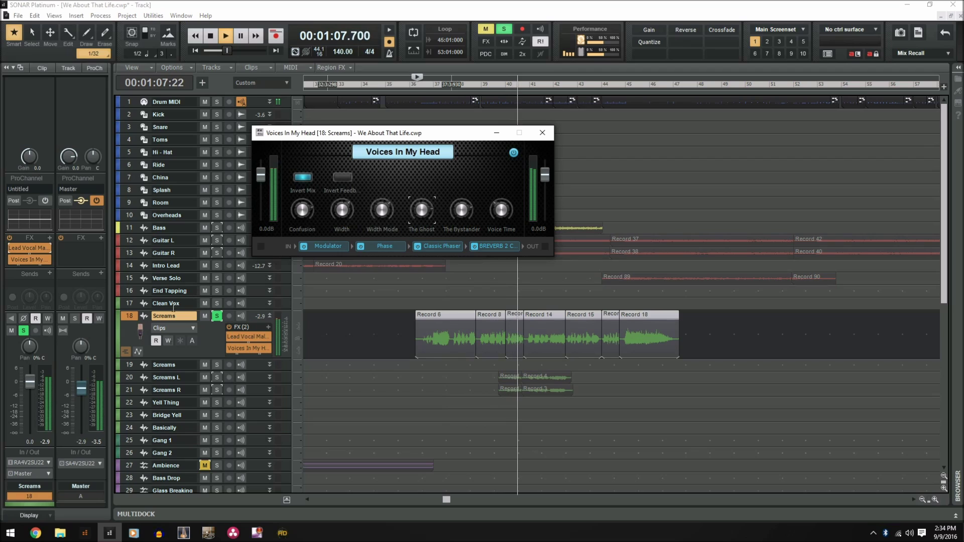
{"action": "key", "text": "space"}
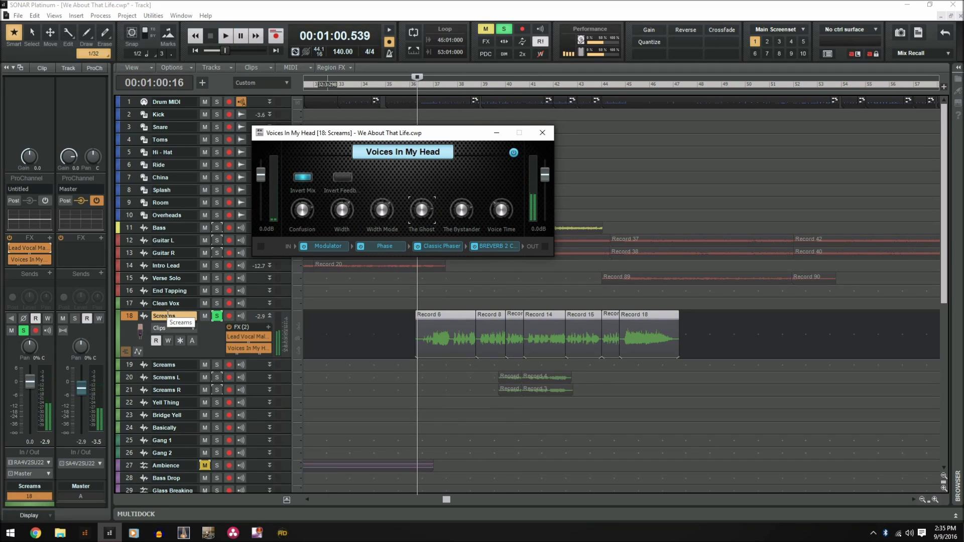
{"action": "right_click", "coordinate": [23, 260]}
{"action": "left_click", "coordinate": [32, 271]}
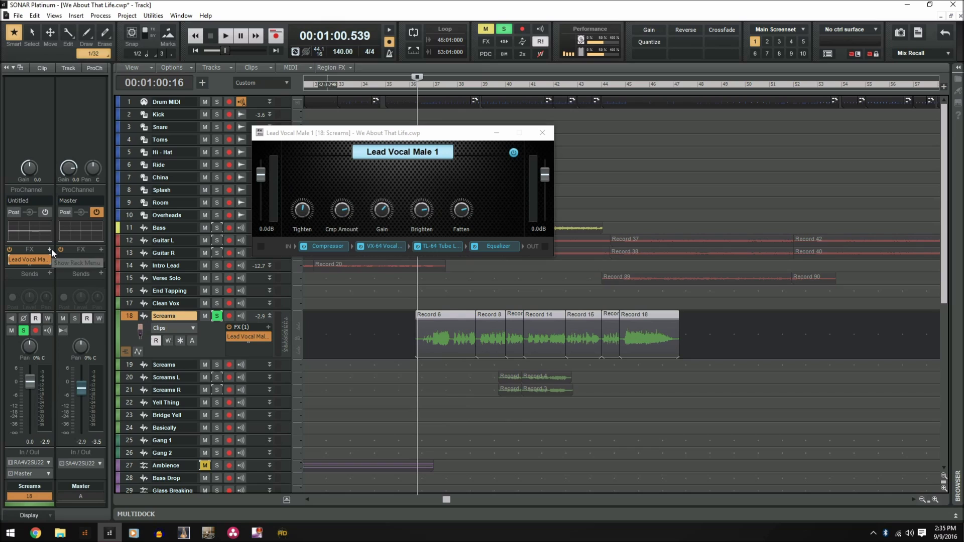
- Browse the FX chain preset folders and add Ultra Gain Scoop from CA-X Amps Producer's High Gain folder to the Screams track
{"action": "right_click", "coordinate": [57, 263]}
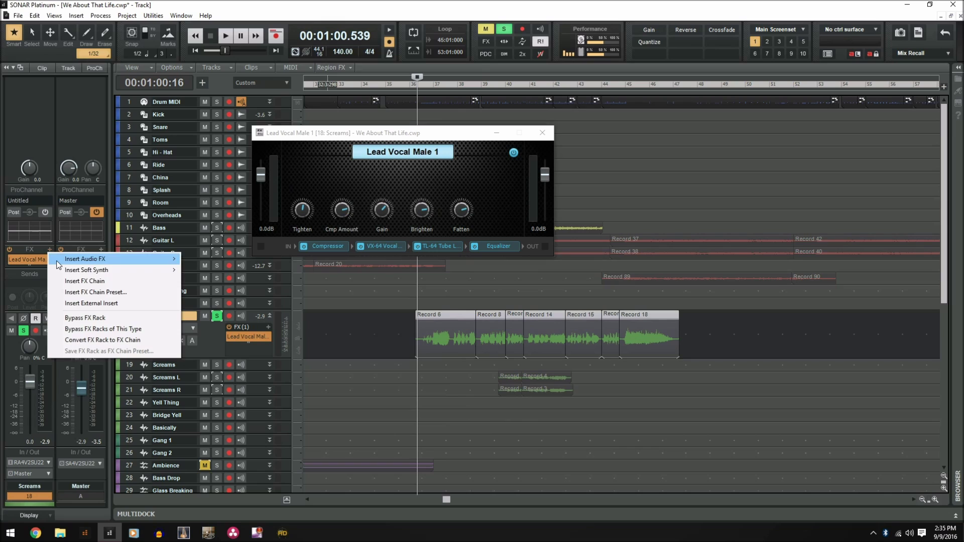
{"action": "left_click", "coordinate": [149, 295]}
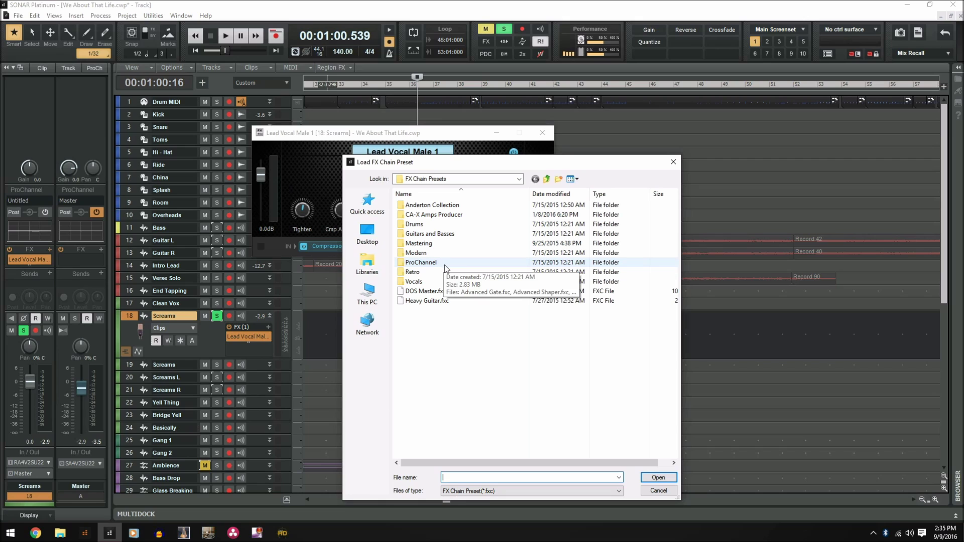
{"action": "double_click", "coordinate": [448, 249]}
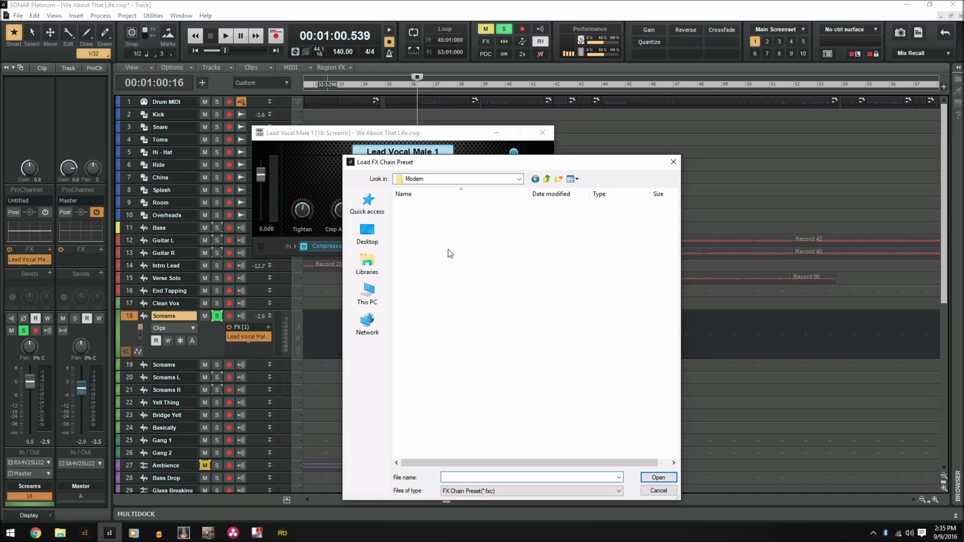
{"action": "left_click", "coordinate": [547, 180]}
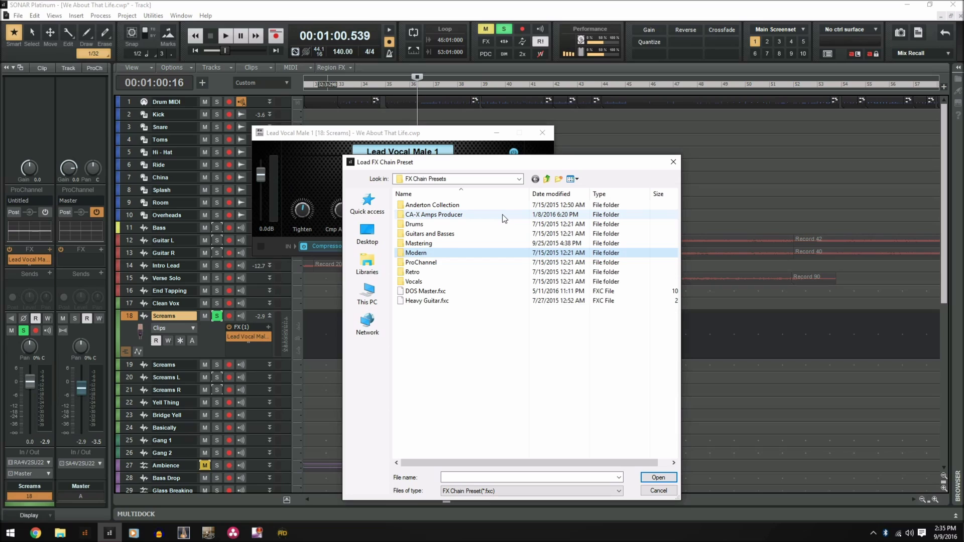
{"action": "double_click", "coordinate": [502, 215]}
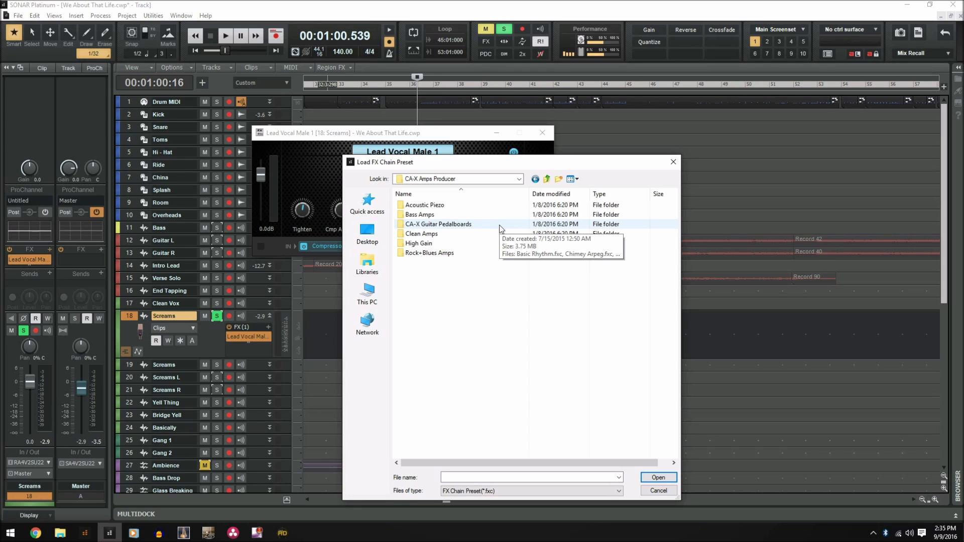
{"action": "double_click", "coordinate": [481, 243]}
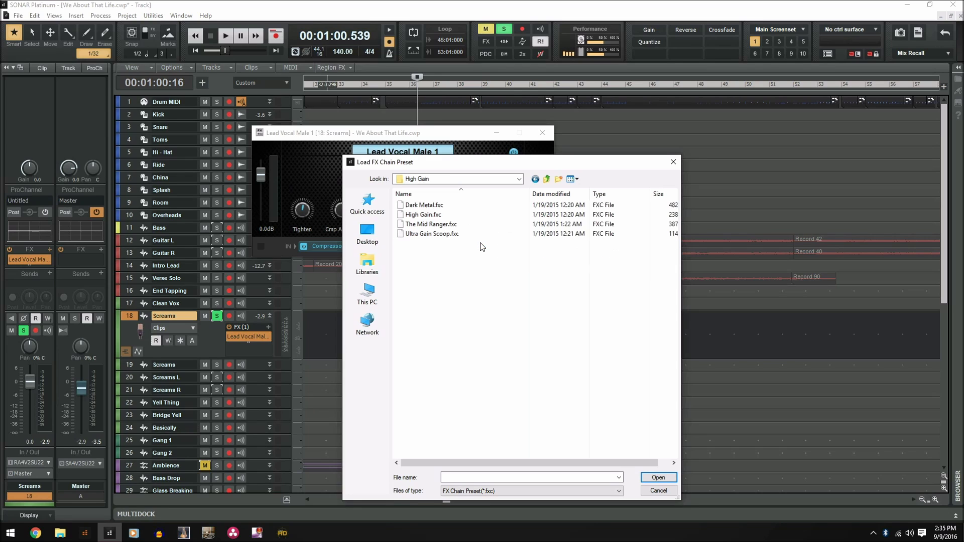
{"action": "double_click", "coordinate": [480, 233]}
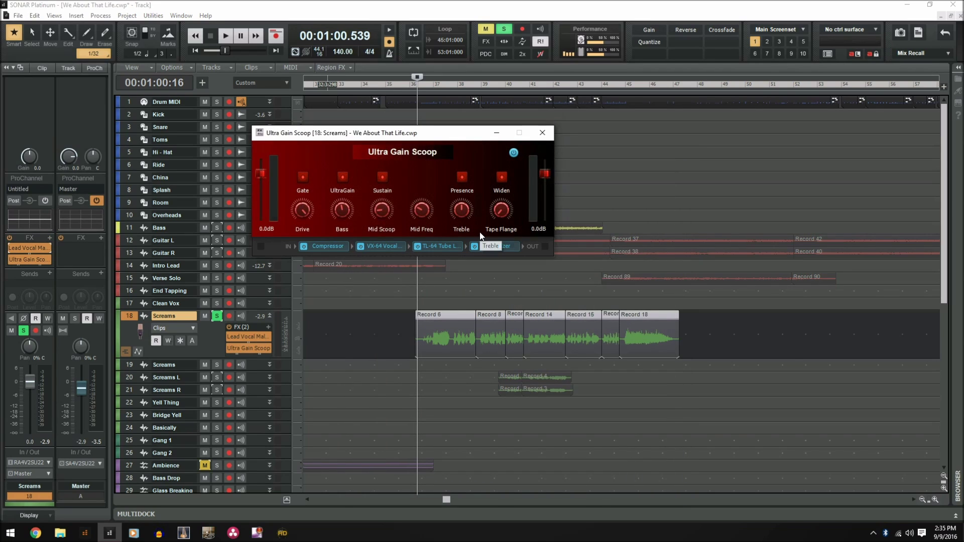
- Close the Ultra Gain Scoop chain and delete it from the Screams track's FX bin
{"action": "left_click", "coordinate": [542, 132]}
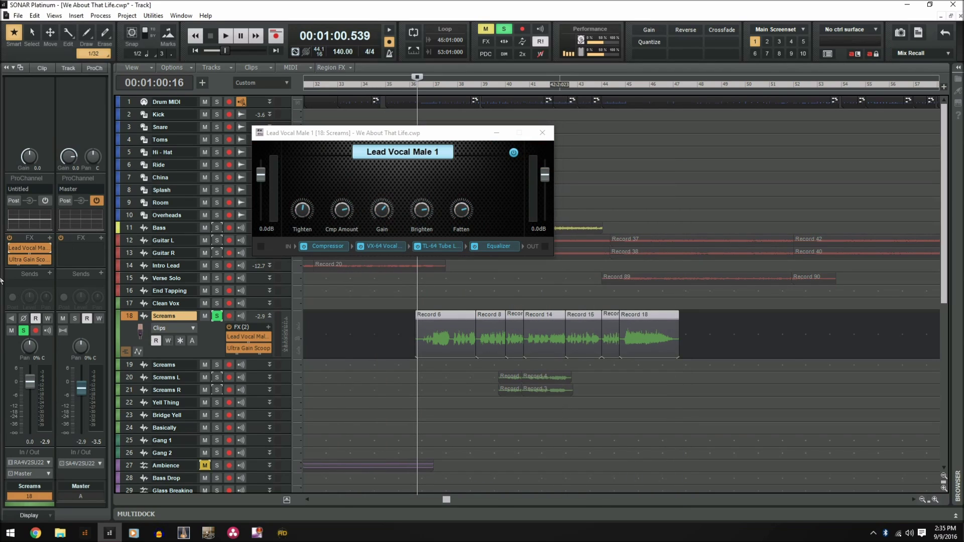
{"action": "right_click", "coordinate": [17, 274]}
{"action": "right_click", "coordinate": [10, 260]}
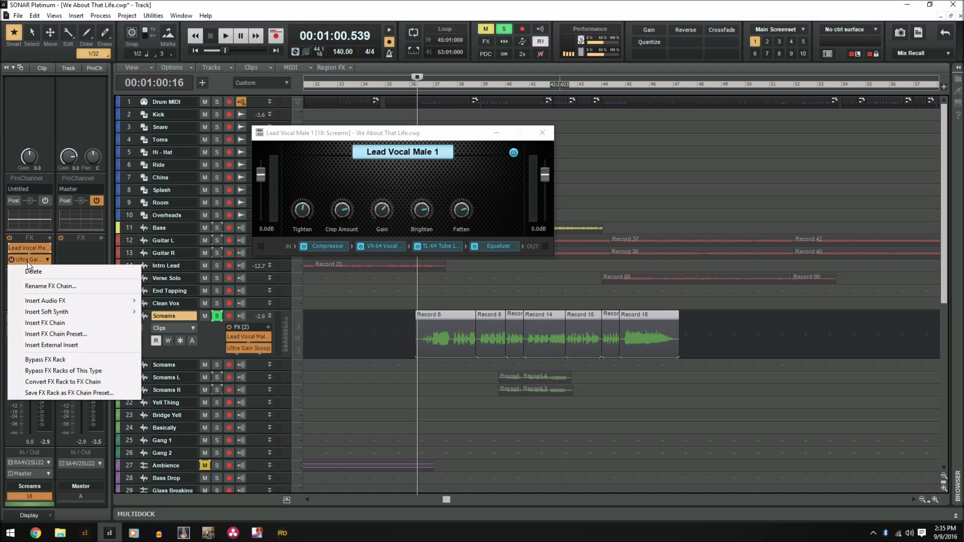
{"action": "left_click", "coordinate": [33, 270]}
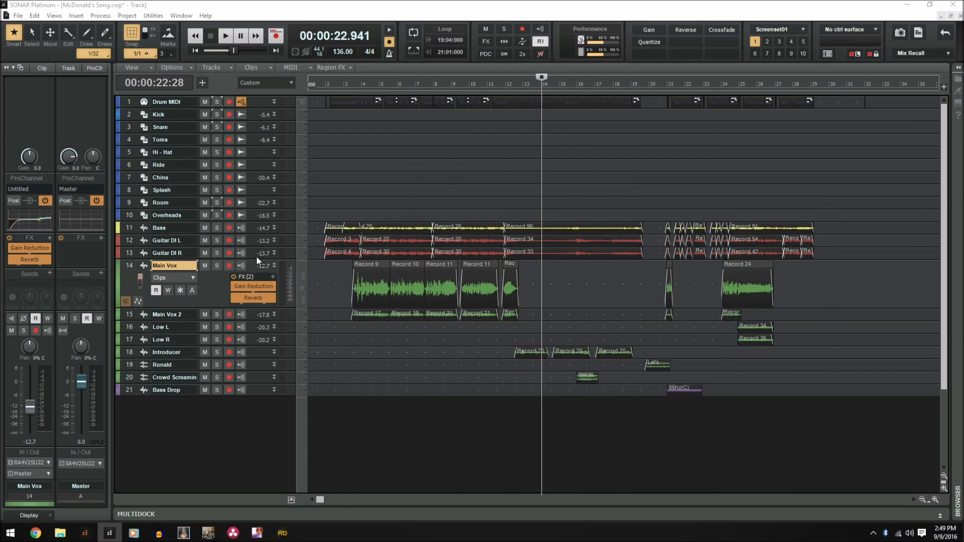
- Solo the Main Vox track 14 in the McDonald's Song project and save it as a track template named Mcdank Screams
{"action": "left_click", "coordinate": [216, 266]}
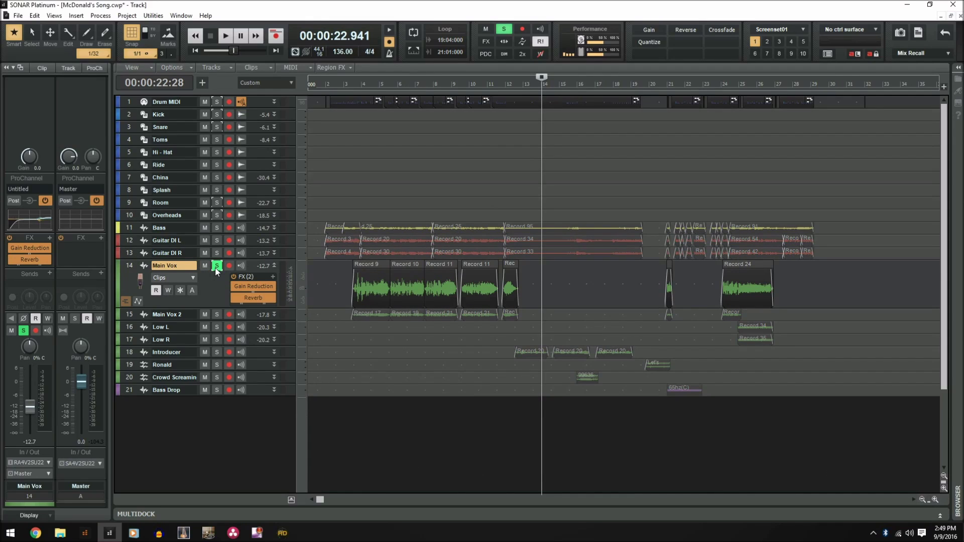
{"action": "left_click", "coordinate": [126, 267]}
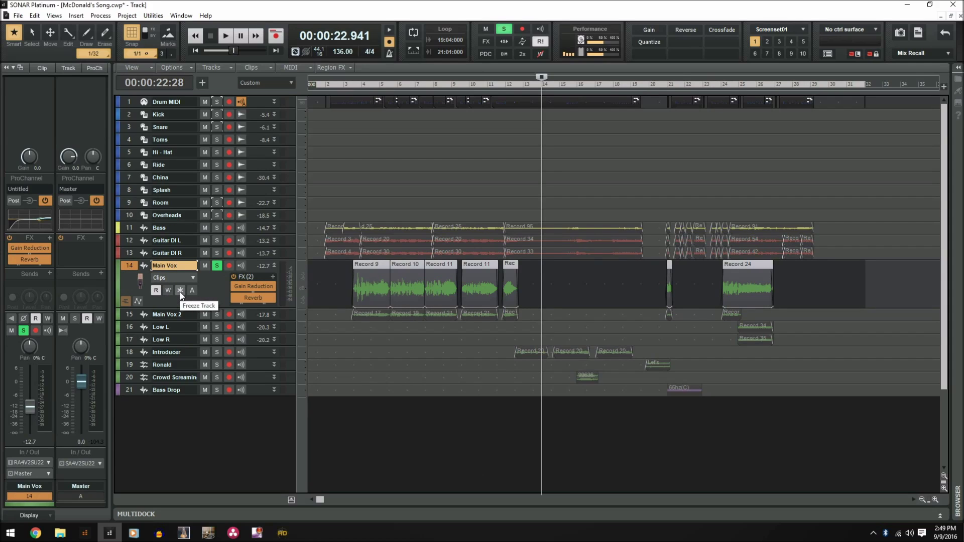
{"action": "right_click", "coordinate": [130, 267]}
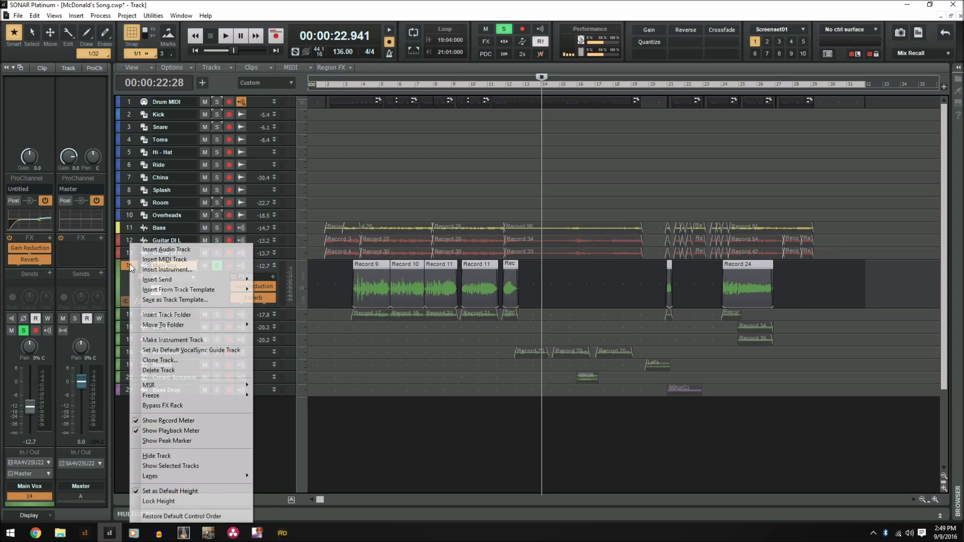
{"action": "left_click", "coordinate": [175, 300]}
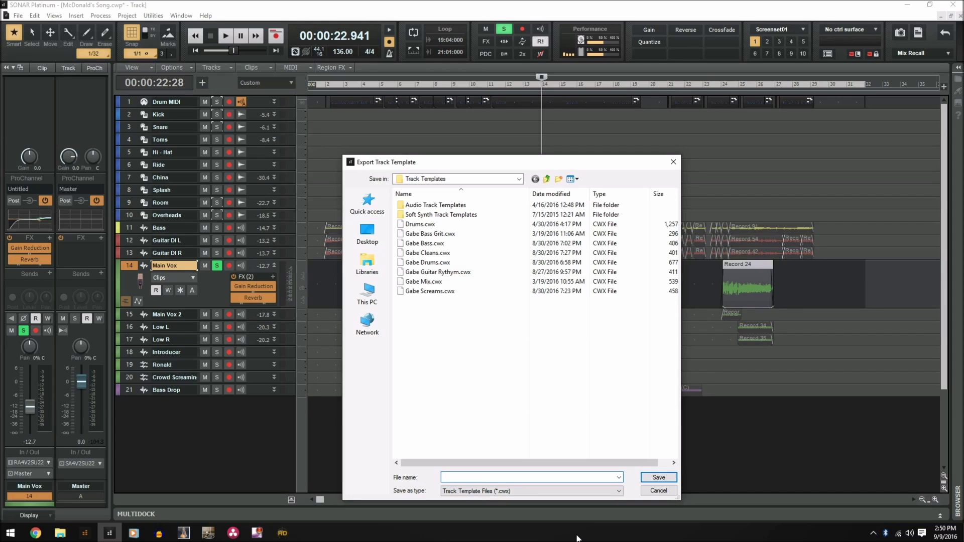
{"action": "type", "text": "dank Screams"}
{"action": "key", "text": "Return"}
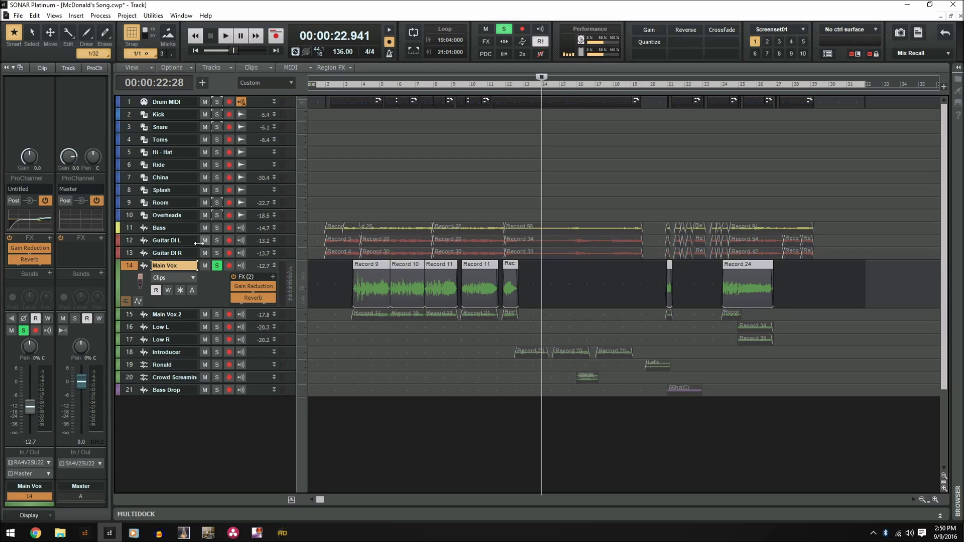
- Unsolo and collapse the Main Vox track 14, and insert a new track from the Mcdank Screams track template
{"action": "left_click", "coordinate": [216, 265]}
{"action": "double_click", "coordinate": [272, 265]}
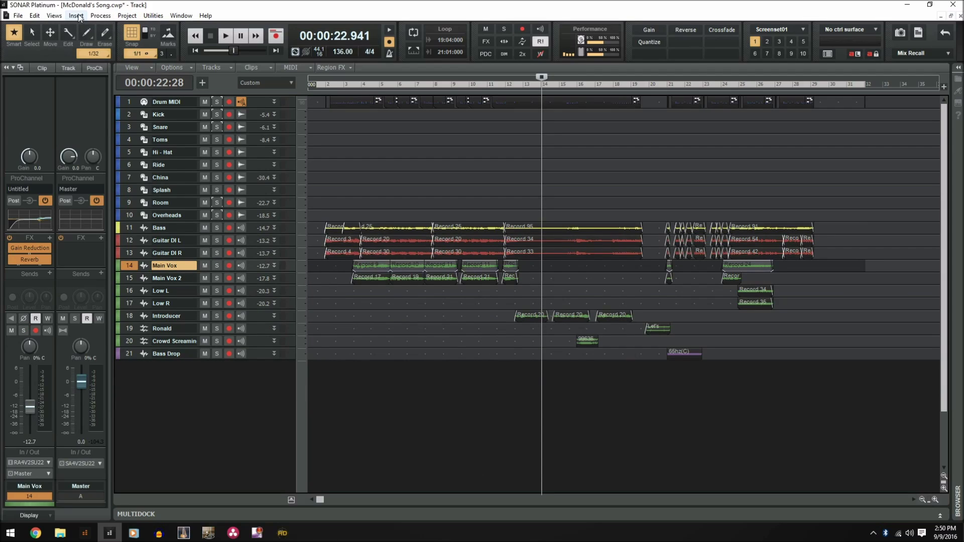
{"action": "left_click", "coordinate": [78, 16]}
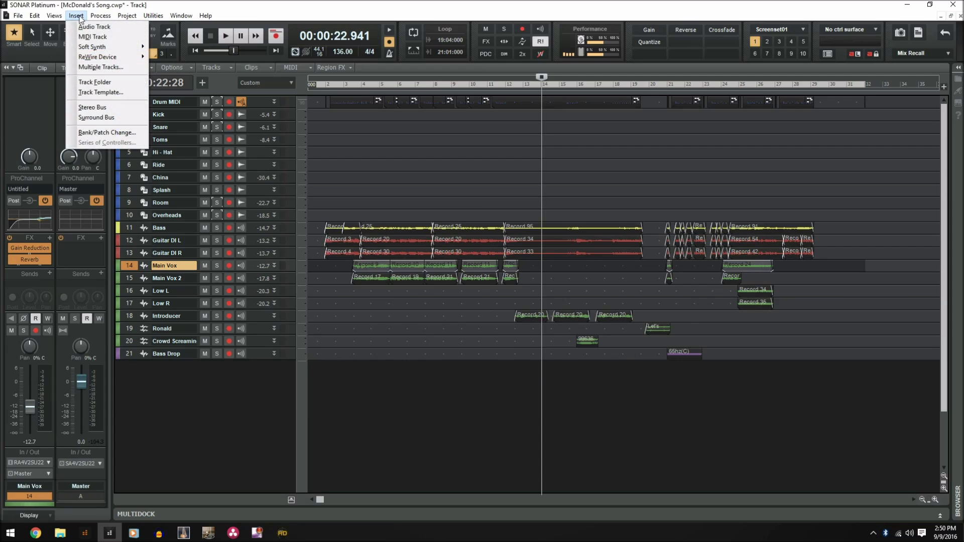
{"action": "left_click", "coordinate": [93, 93]}
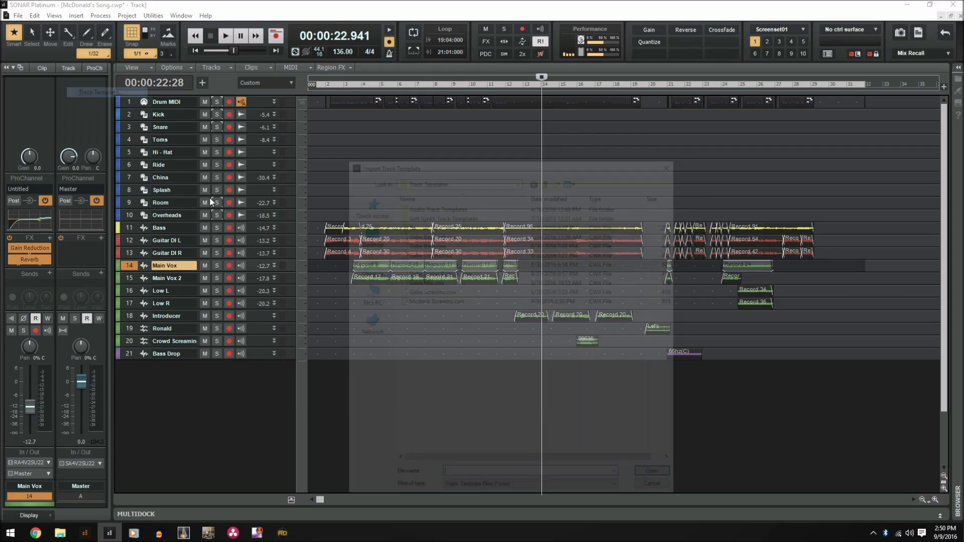
{"action": "double_click", "coordinate": [450, 300]}
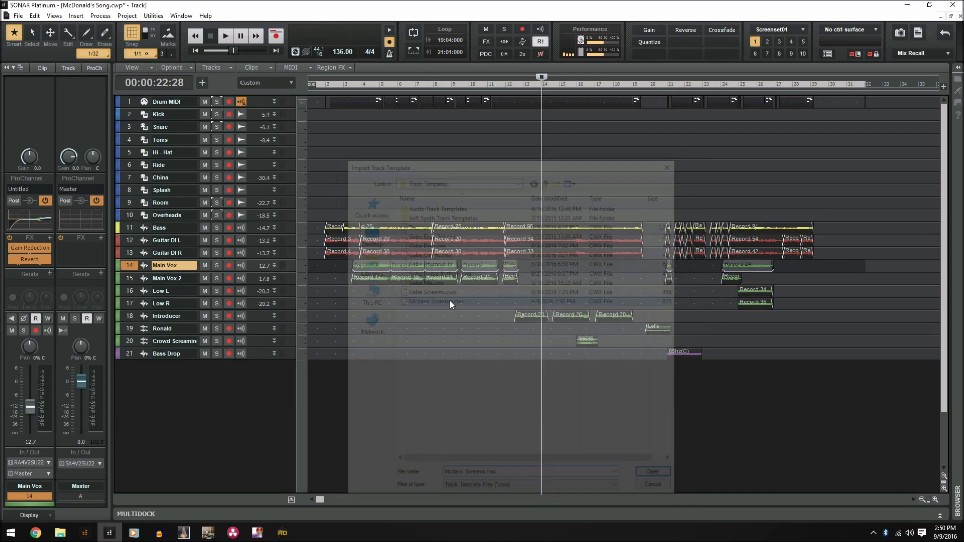
{"action": "left_click", "coordinate": [68, 69]}
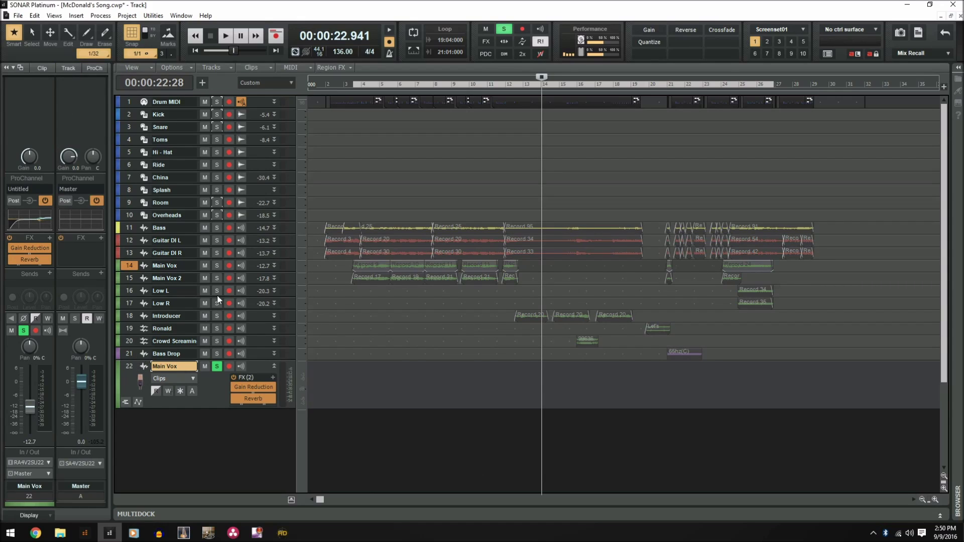
- Expand the original Main Vox track 14 and compare its effects and strip settings with the template-based track 22
{"action": "left_click", "coordinate": [272, 267]}
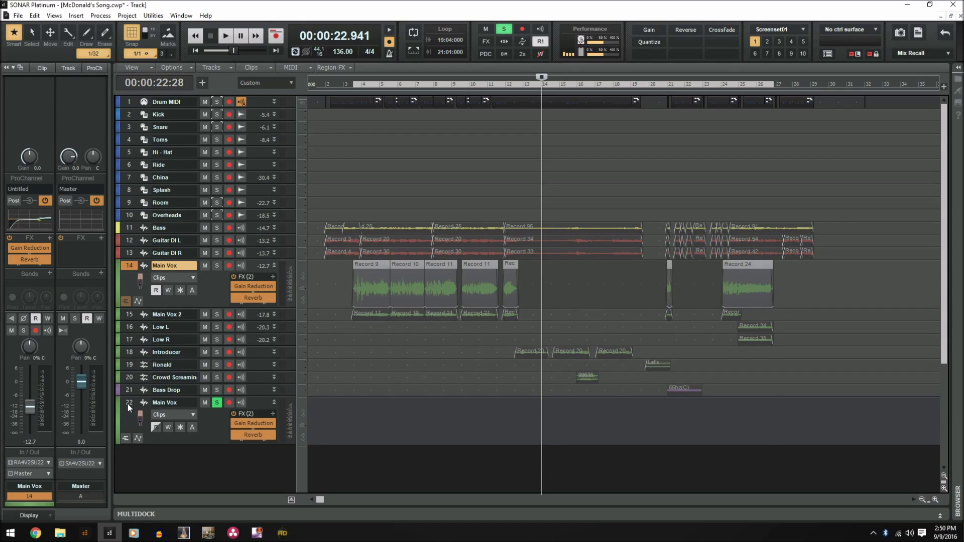
{"action": "left_click", "coordinate": [128, 404]}
{"action": "left_click", "coordinate": [130, 271]}
{"action": "left_click", "coordinate": [134, 403]}
{"action": "left_click", "coordinate": [129, 266]}
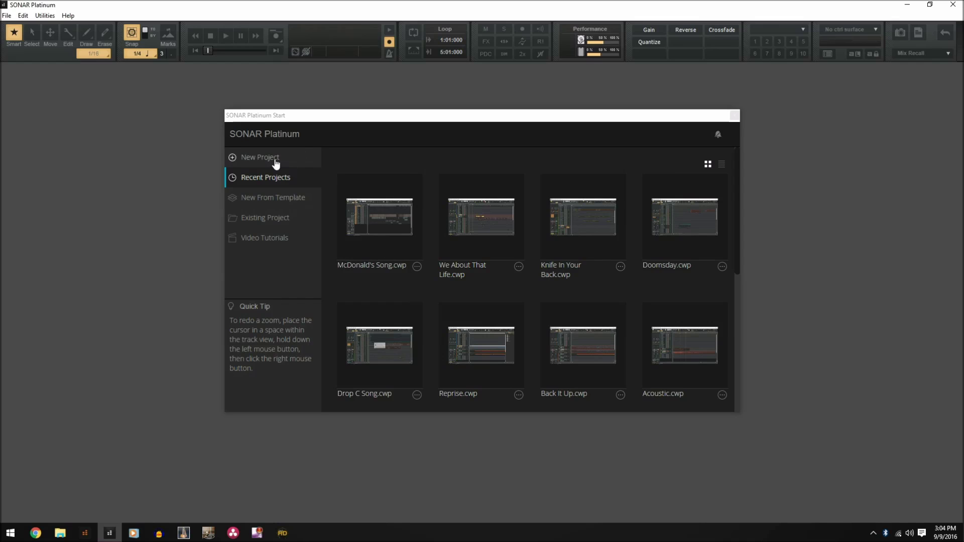
- Browse the available project templates for starting a new project from a template
{"action": "left_click", "coordinate": [289, 205]}
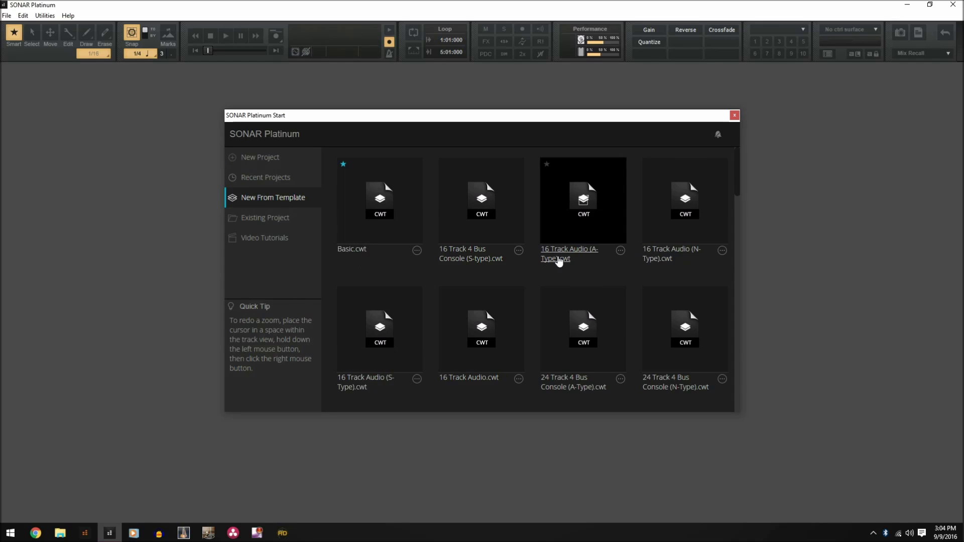
{"action": "scroll", "coordinate": [558, 260], "scroll_direction": "down", "scroll_amount": 3}
{"action": "scroll", "coordinate": [558, 255], "scroll_direction": "down", "scroll_amount": 2}
{"action": "scroll", "coordinate": [557, 254], "scroll_direction": "up", "scroll_amount": 2}
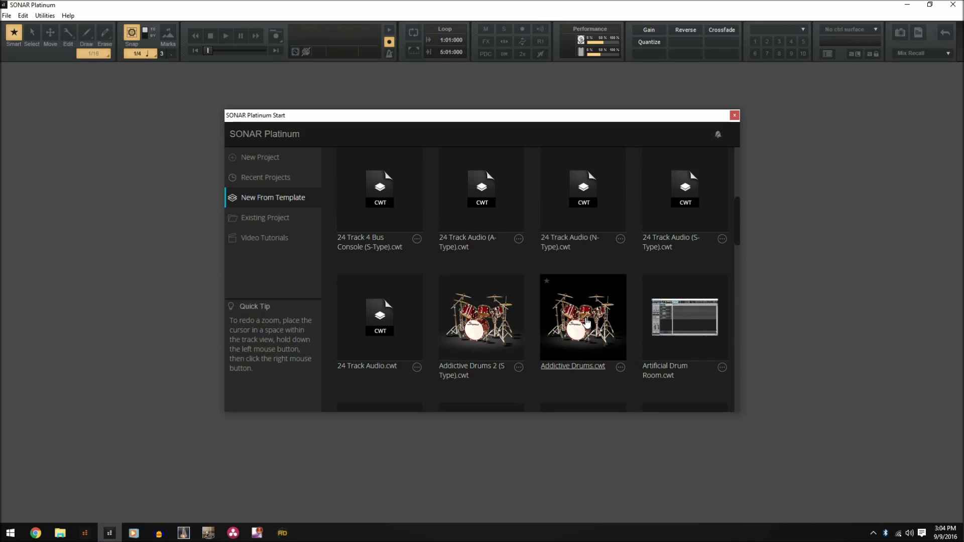
{"action": "scroll", "coordinate": [570, 325], "scroll_direction": "down", "scroll_amount": 2}
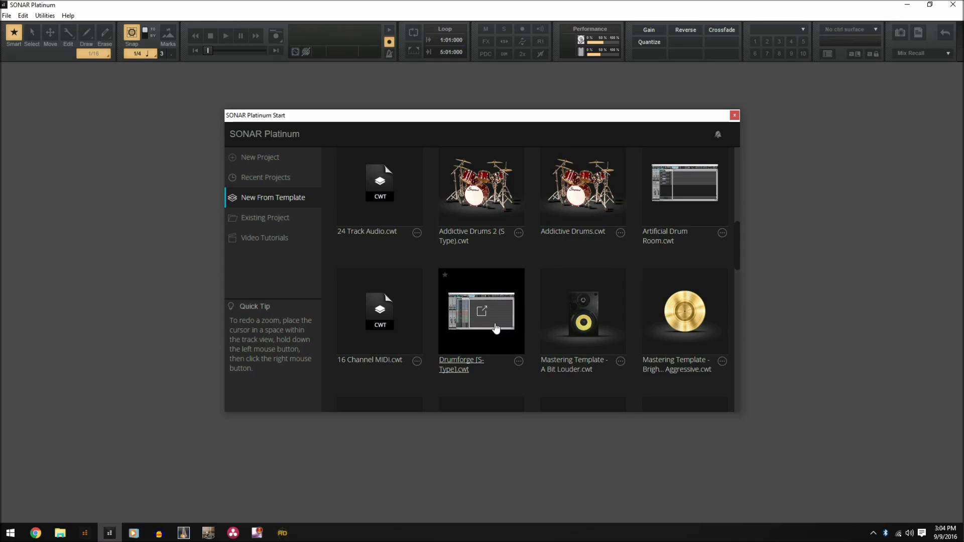
{"action": "scroll", "coordinate": [495, 328], "scroll_direction": "down", "scroll_amount": 10}
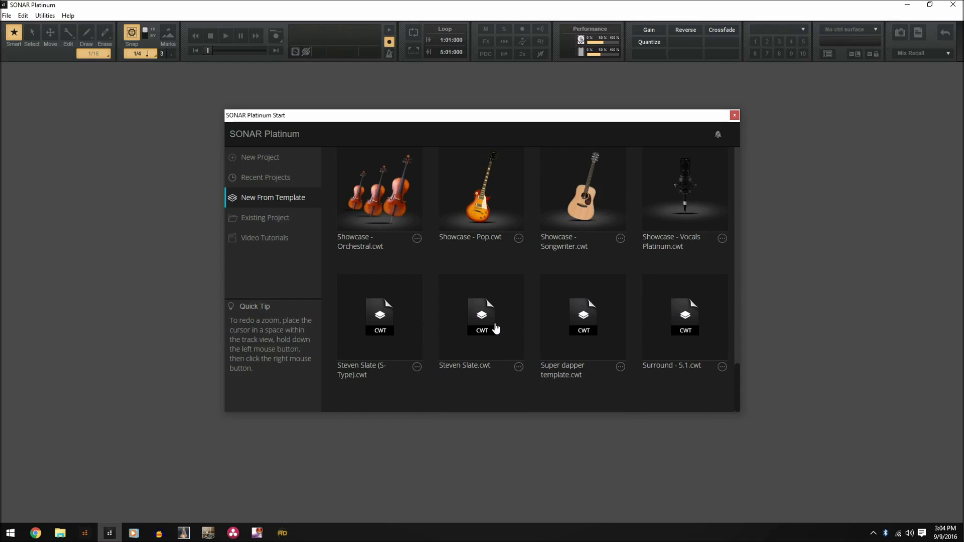
{"action": "scroll", "coordinate": [523, 346], "scroll_direction": "up", "scroll_amount": 5}
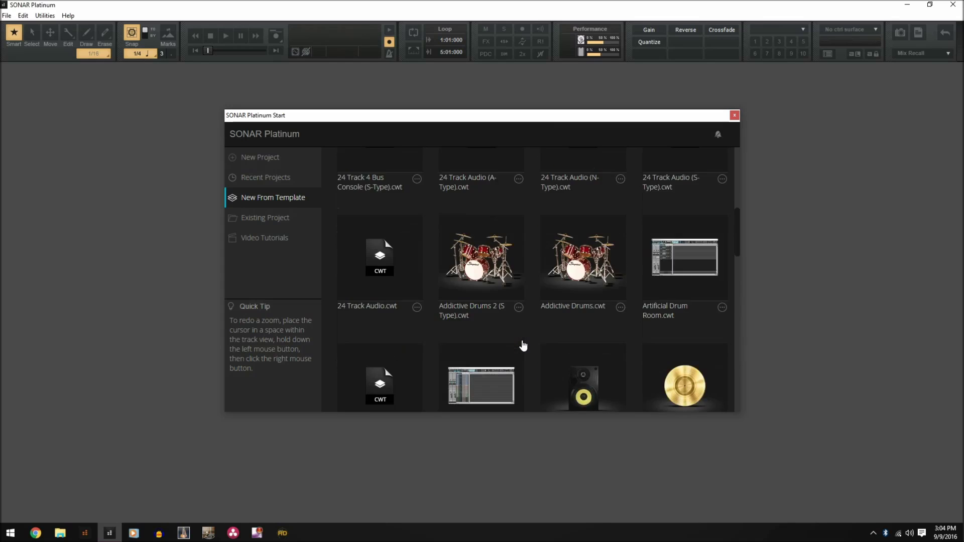
- Create a new project named Lol u mad bro from the Addictive Drums 2 (S Type) template
{"action": "scroll", "coordinate": [524, 346], "scroll_direction": "down", "scroll_amount": 1}
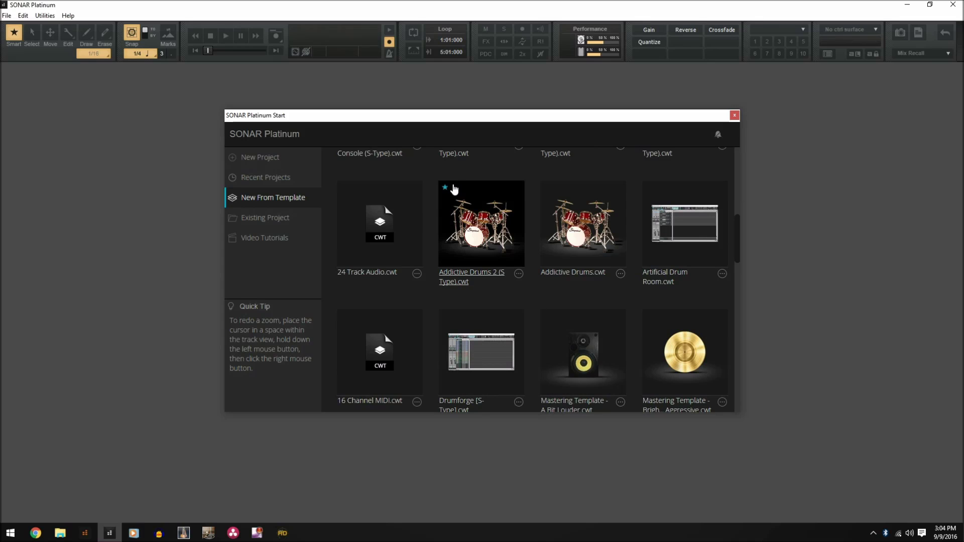
{"action": "left_click", "coordinate": [475, 224]}
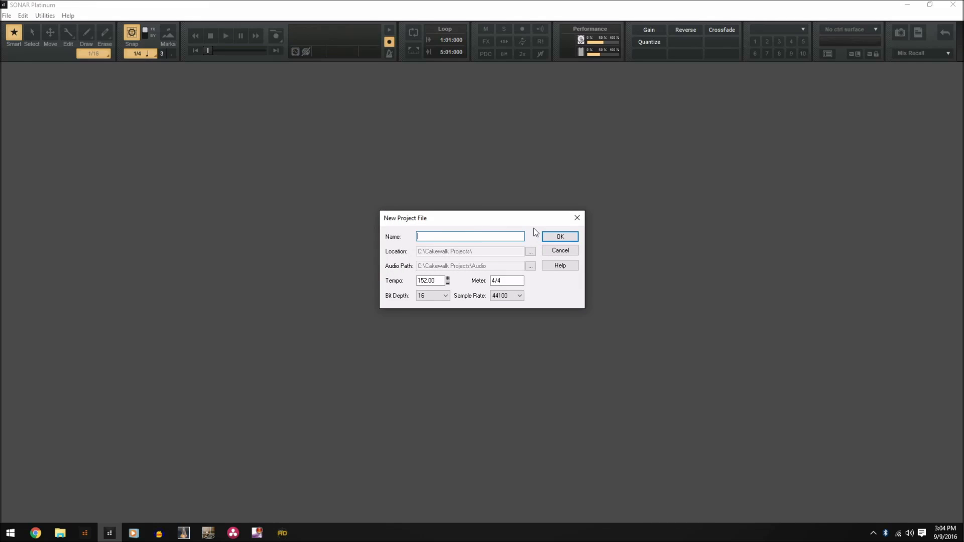
{"action": "type", "text": "Lol u"}
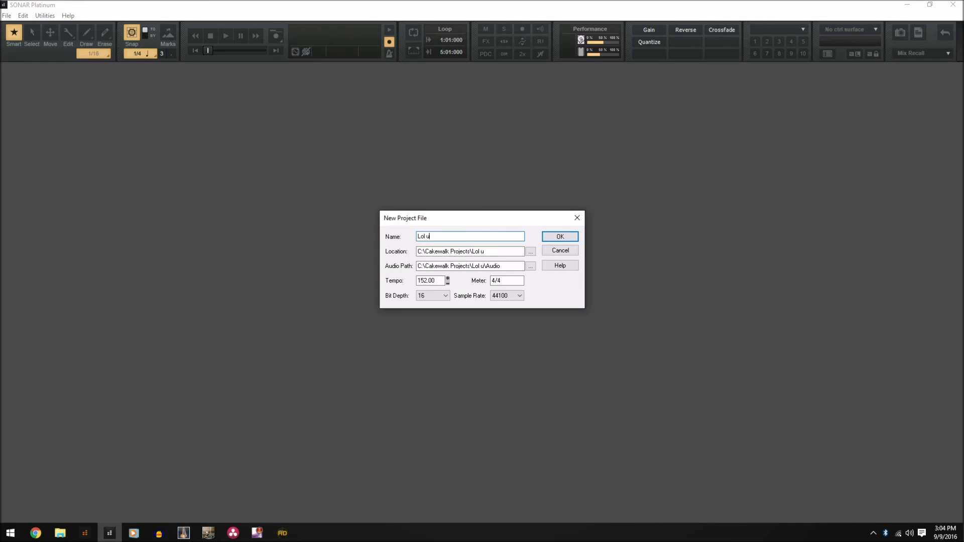
{"action": "type", "text": " mad bro"}
{"action": "key", "text": "Return"}
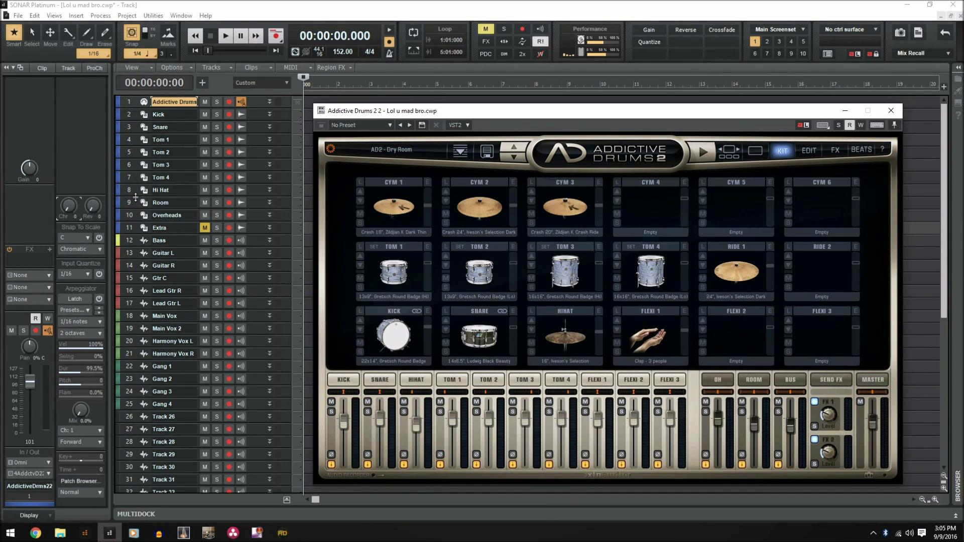
- Inspect the Guitar L, Guitar R and Addictive Drums tracks from the template, and close the Addictive Drums 2 plug-in window
{"action": "left_click_drag", "start_coordinate": [128, 100], "coordinate": [131, 218]}
{"action": "left_click_drag", "start_coordinate": [128, 180], "coordinate": [128, 102]}
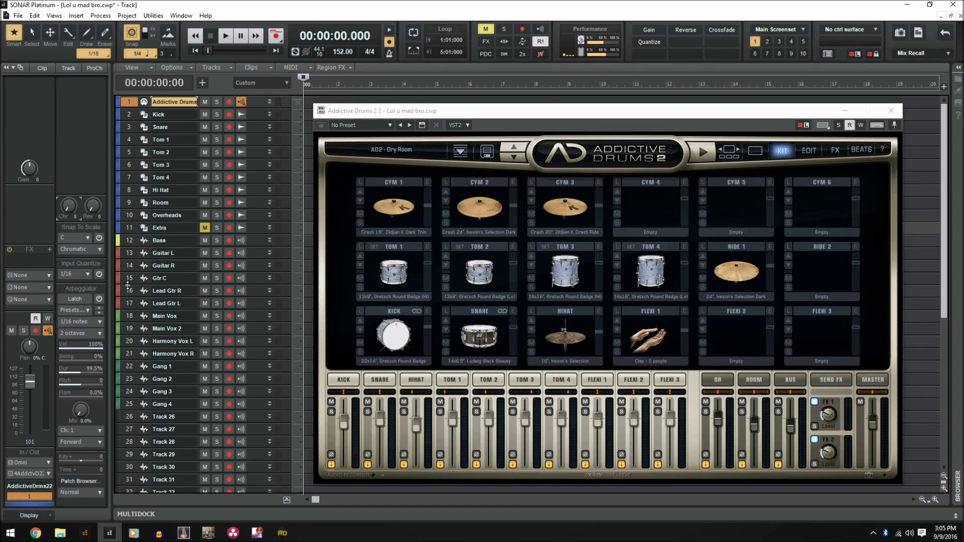
{"action": "left_click", "coordinate": [133, 252]}
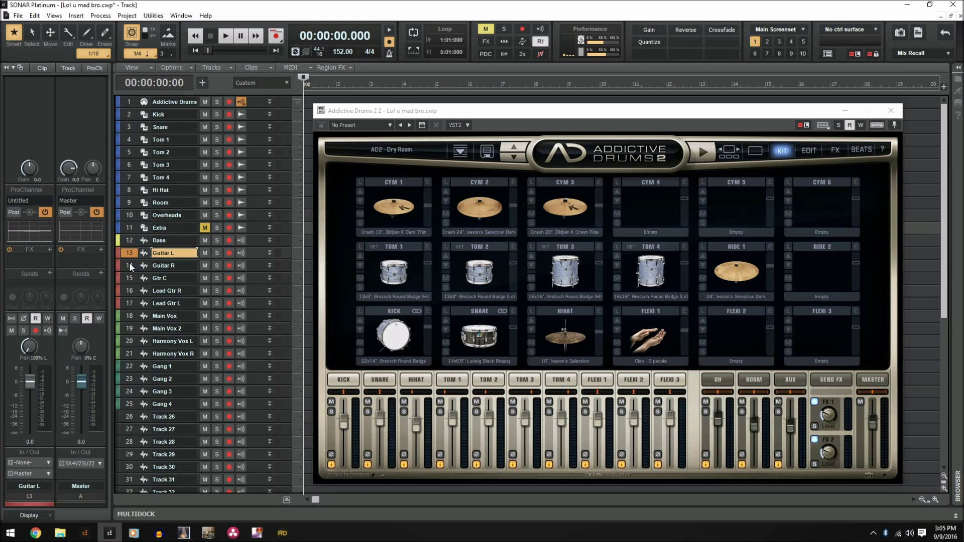
{"action": "left_click", "coordinate": [129, 263]}
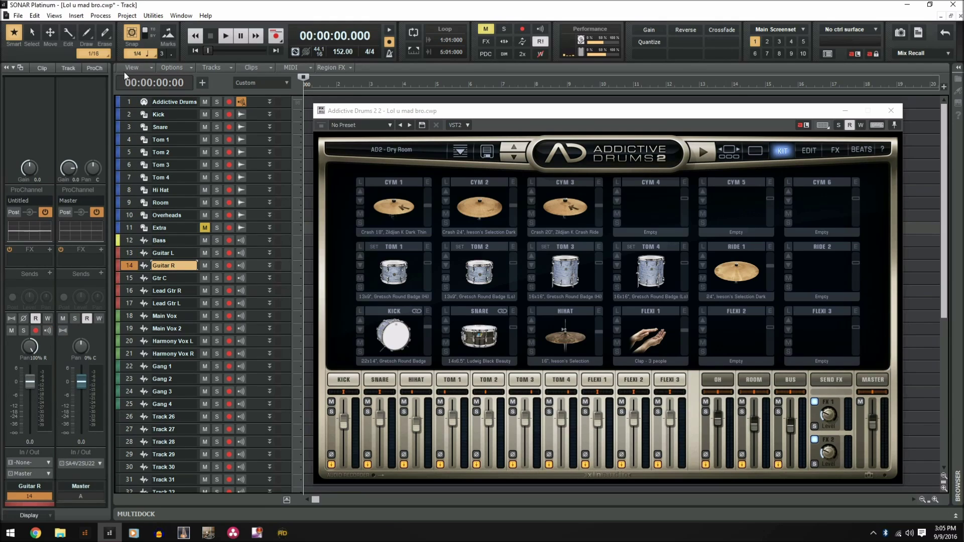
{"action": "left_click", "coordinate": [130, 101]}
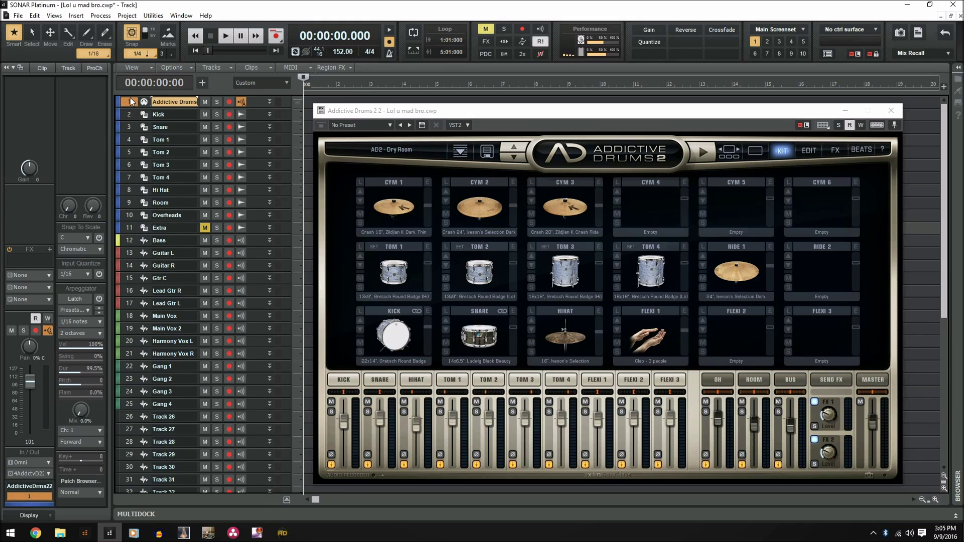
{"action": "left_click", "coordinate": [890, 111]}
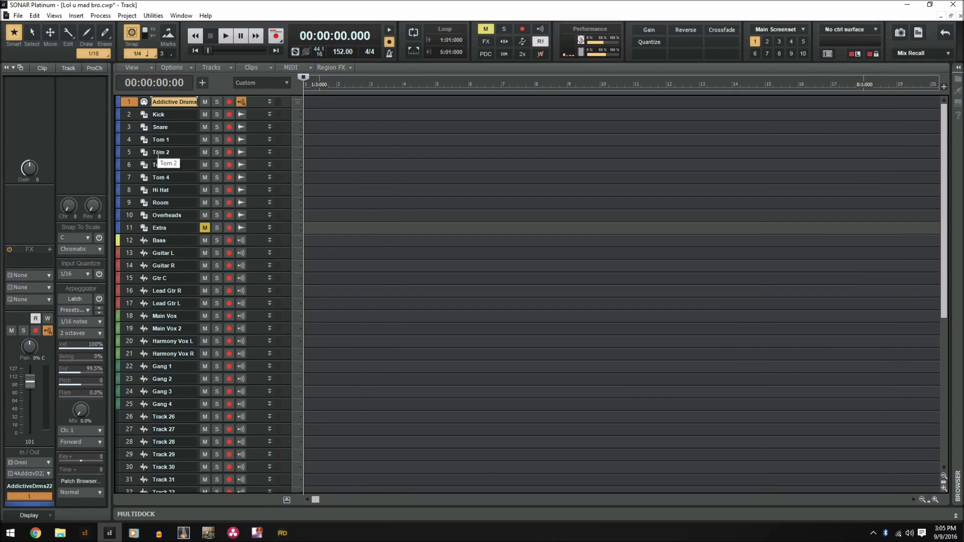
- Prepare to save a copy of the project under the file name chickens, with Template as the file type
{"action": "left_click", "coordinate": [16, 16]}
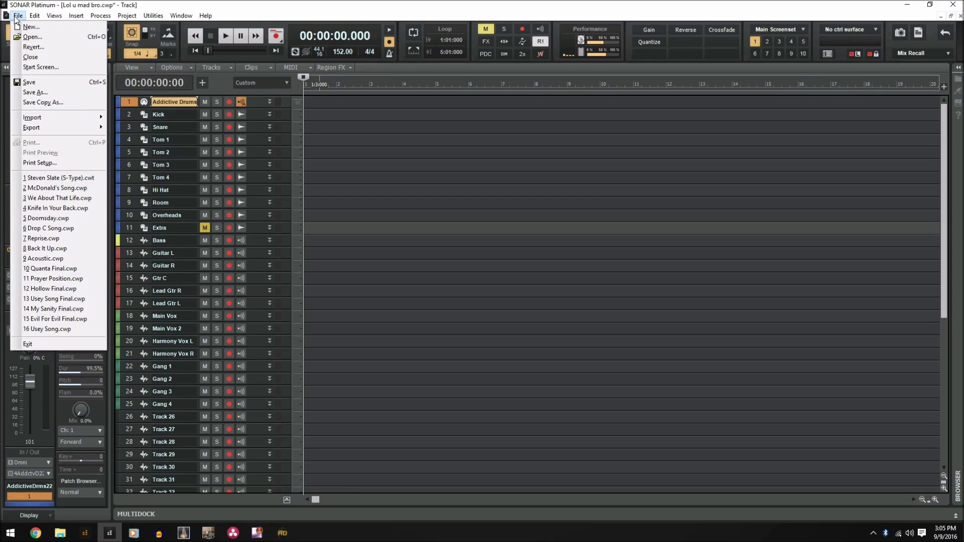
{"action": "left_click", "coordinate": [32, 91]}
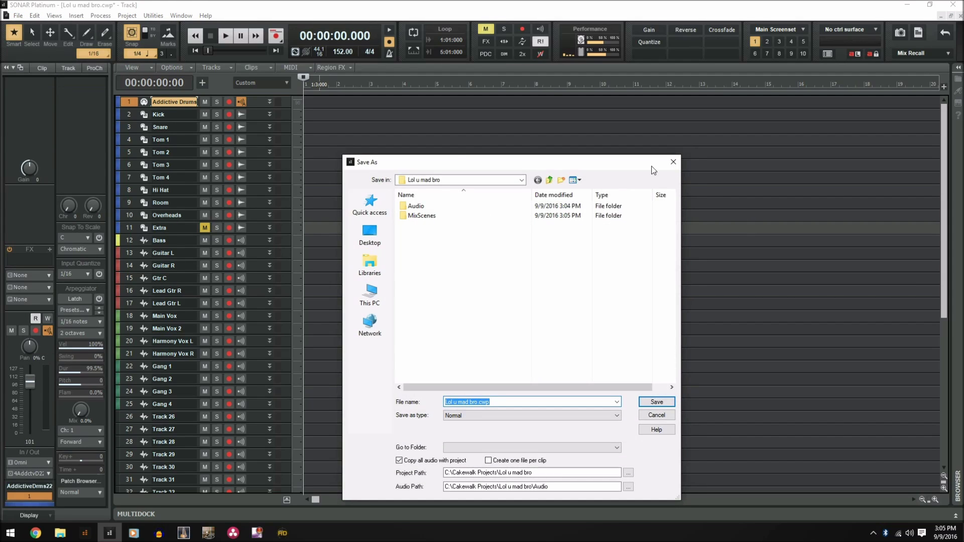
{"action": "left_click", "coordinate": [489, 416]}
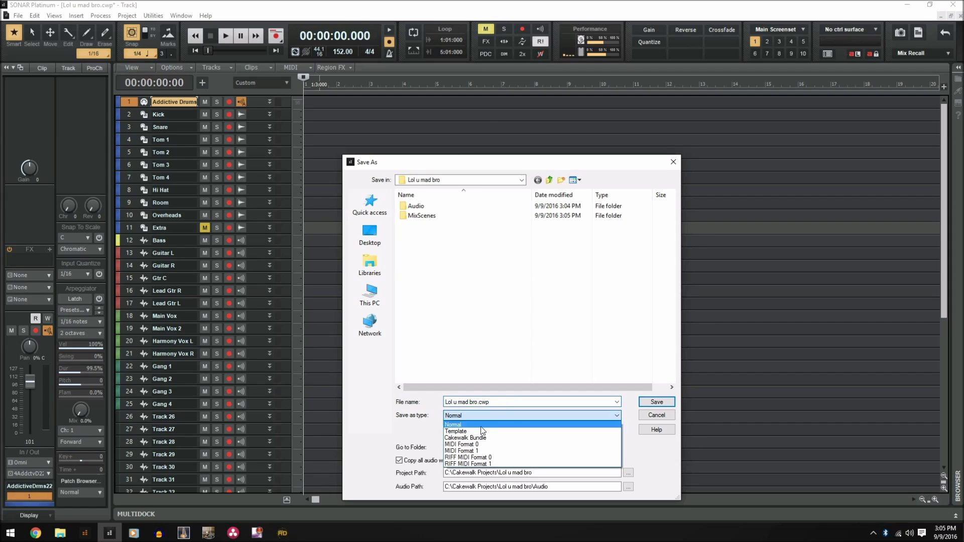
{"action": "left_click", "coordinate": [515, 402]}
{"action": "left_click_drag", "start_coordinate": [515, 402], "coordinate": [415, 394]}
{"action": "type", "text": "chickens"}
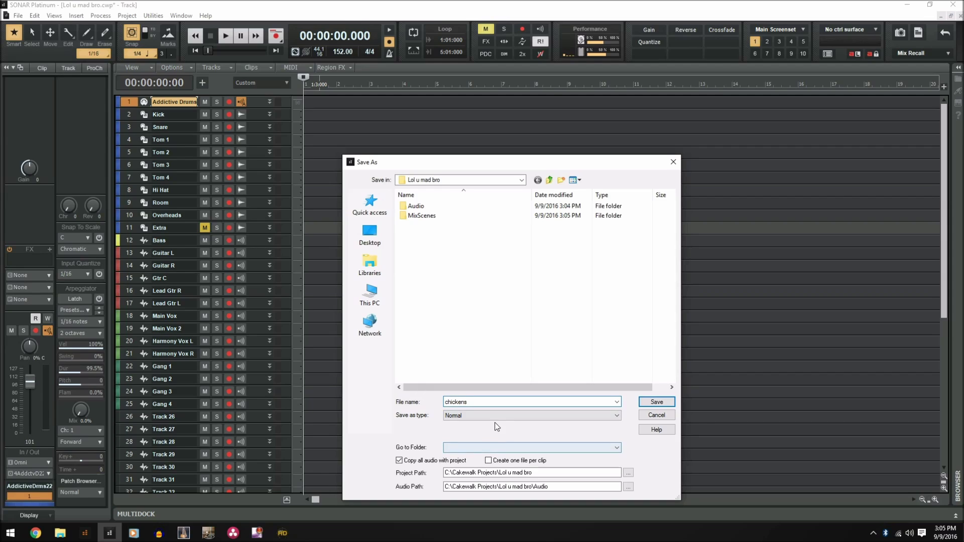
{"action": "left_click", "coordinate": [488, 417]}
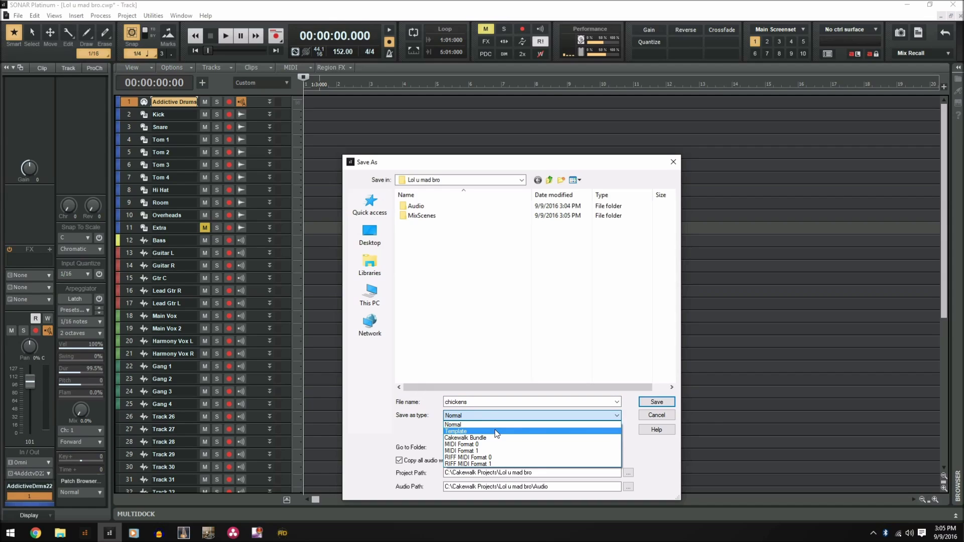
{"action": "left_click", "coordinate": [498, 432]}
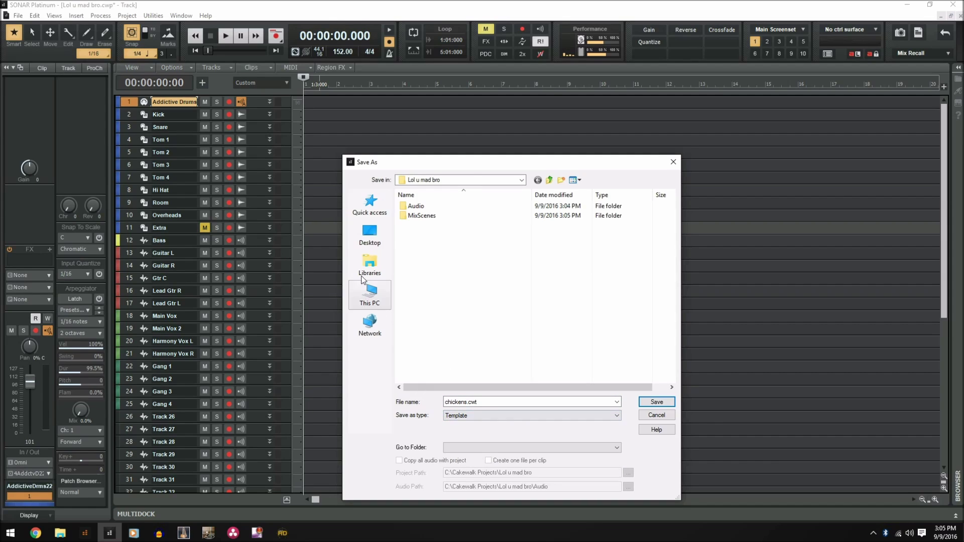
- Browse to the Project Templates folder under Cakewalk Content and SONAR Platinum as the template's save location, and cancel the save
{"action": "left_click", "coordinate": [549, 182]}
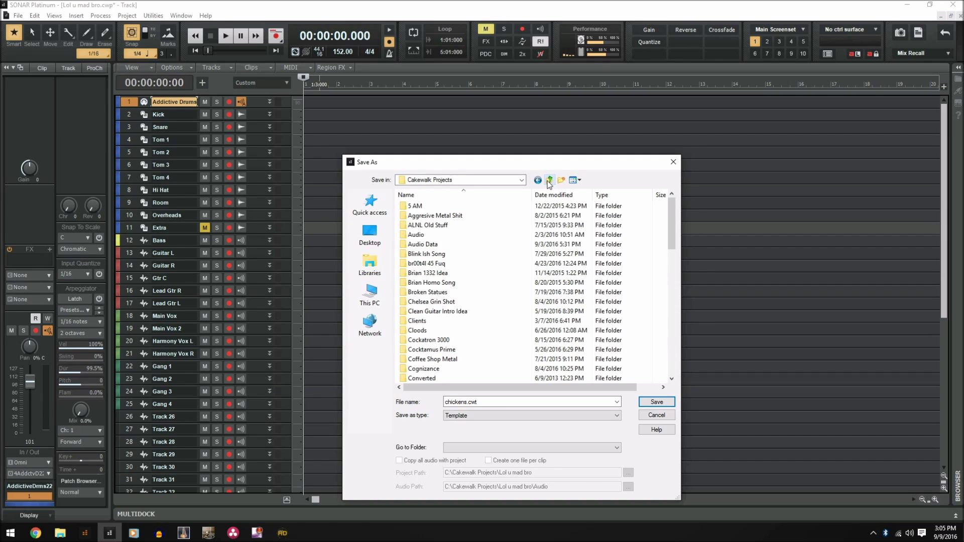
{"action": "left_click", "coordinate": [550, 181]}
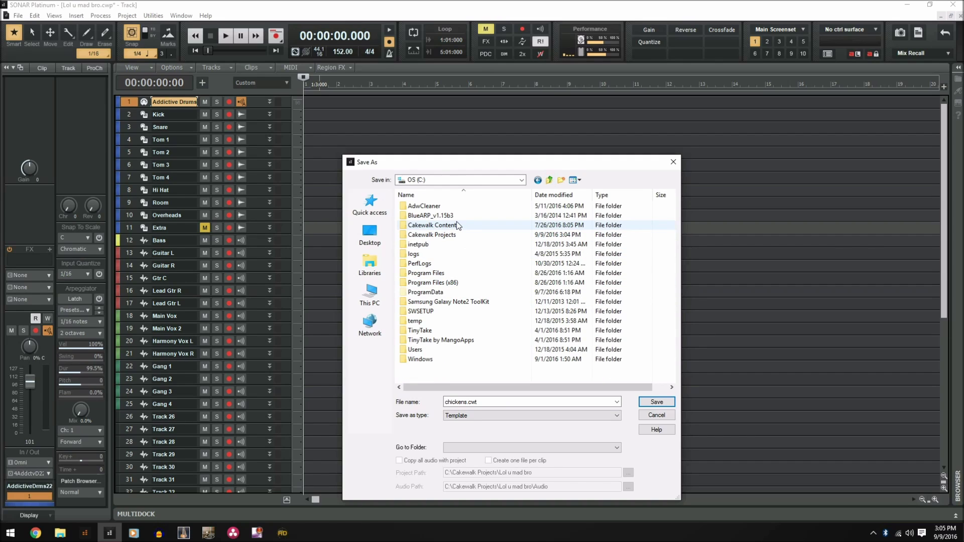
{"action": "double_click", "coordinate": [454, 225]}
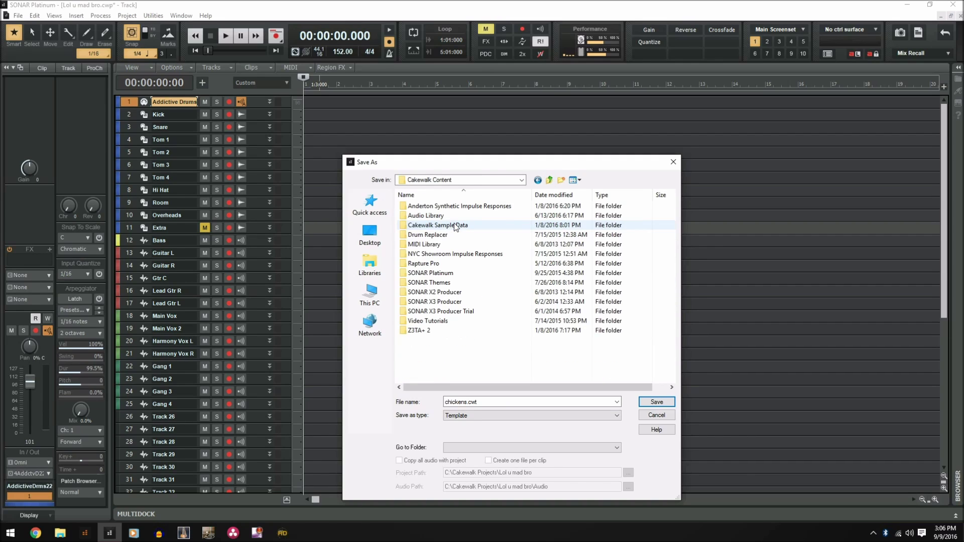
{"action": "double_click", "coordinate": [455, 275]}
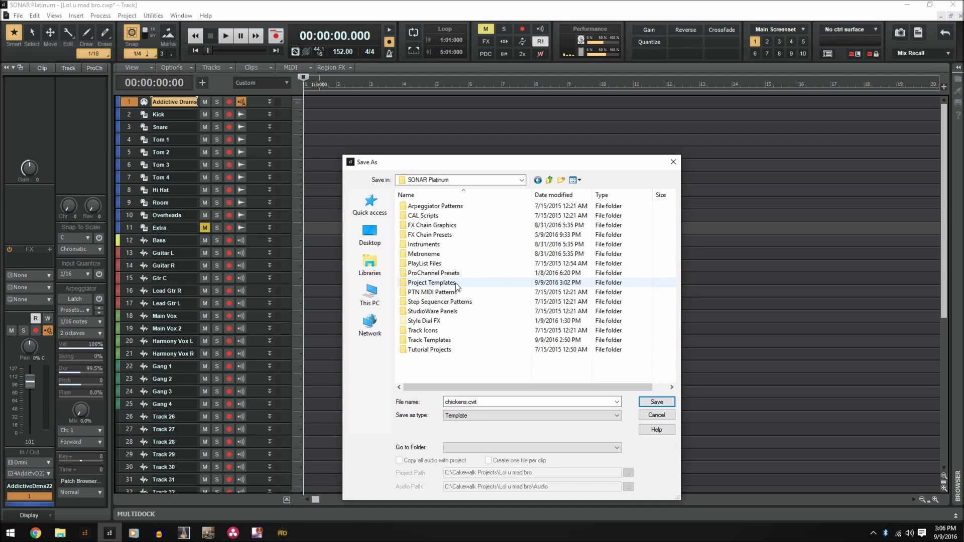
{"action": "double_click", "coordinate": [431, 283]}
{"action": "scroll", "coordinate": [500, 355], "scroll_direction": "down", "scroll_amount": 5}
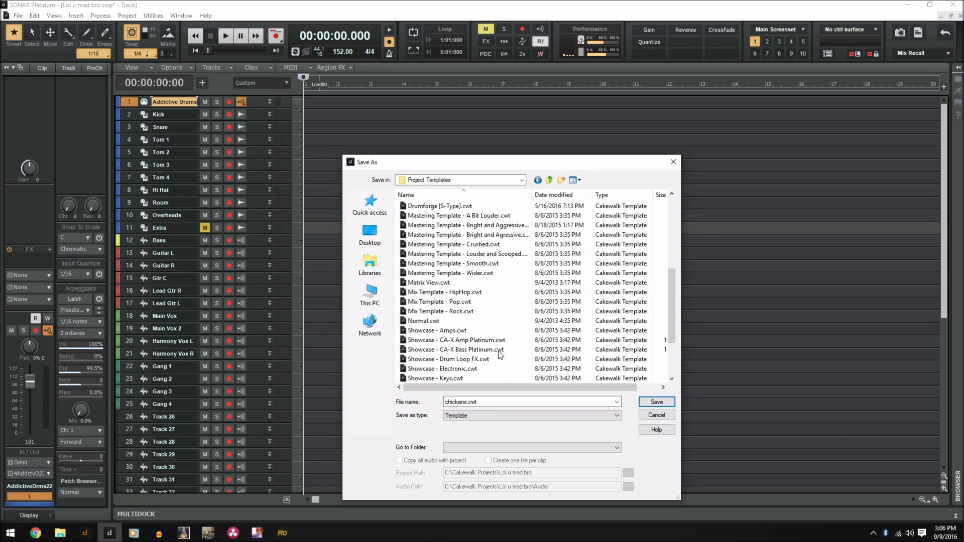
{"action": "left_click", "coordinate": [655, 417]}
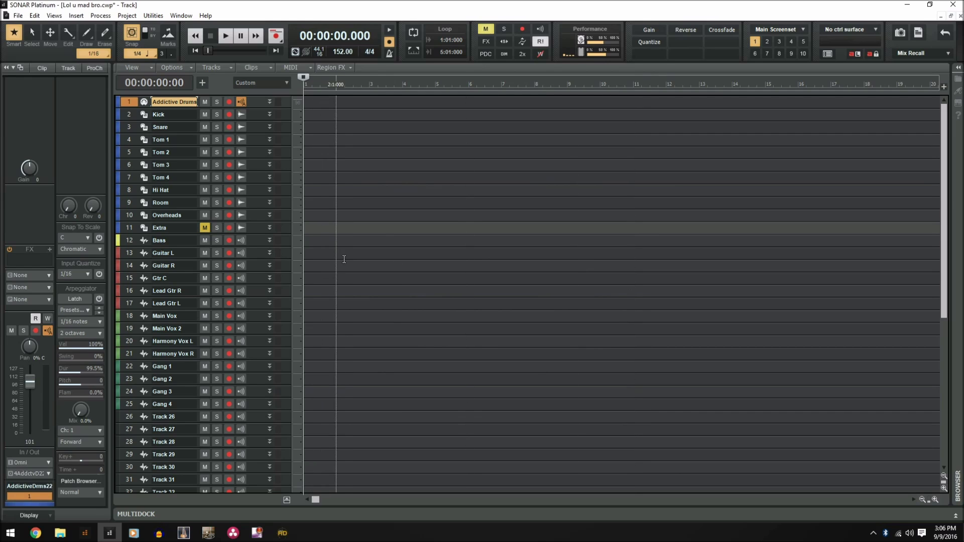
{"action": "key", "text": "space"}
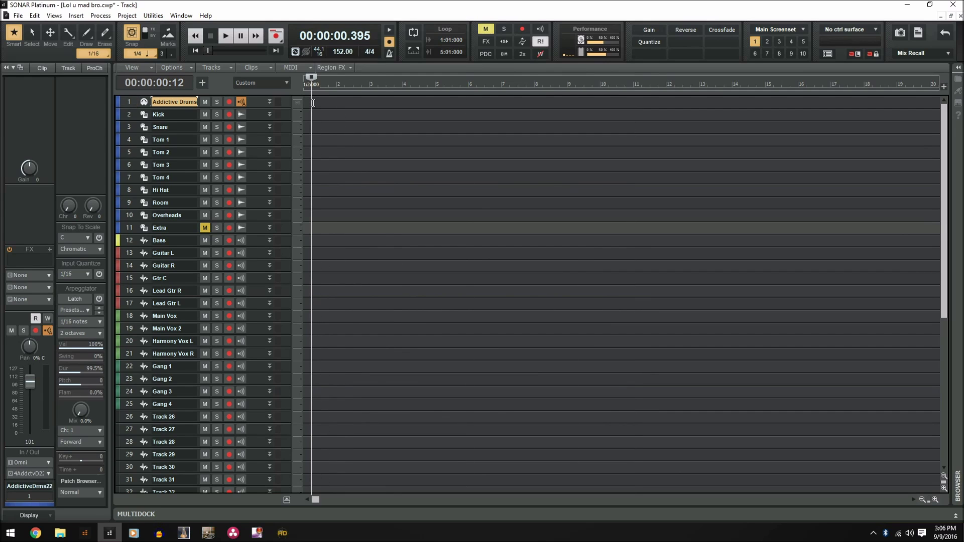